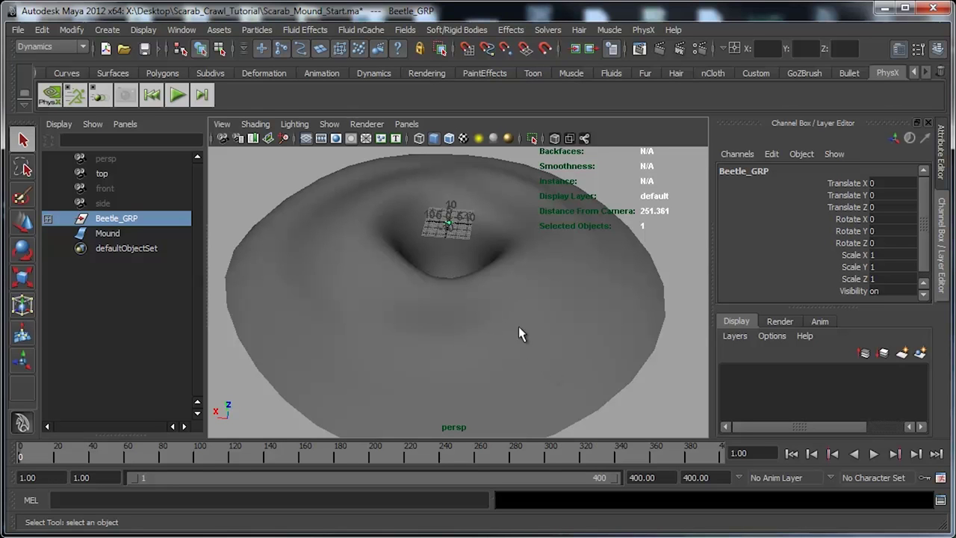
Examine the mound surface and the beetle at its centre from several angles and distances, selecting the Mound
{"action": "left_click_drag", "start_coordinate": [522, 275], "coordinate": [463, 334], "text": "alt"}
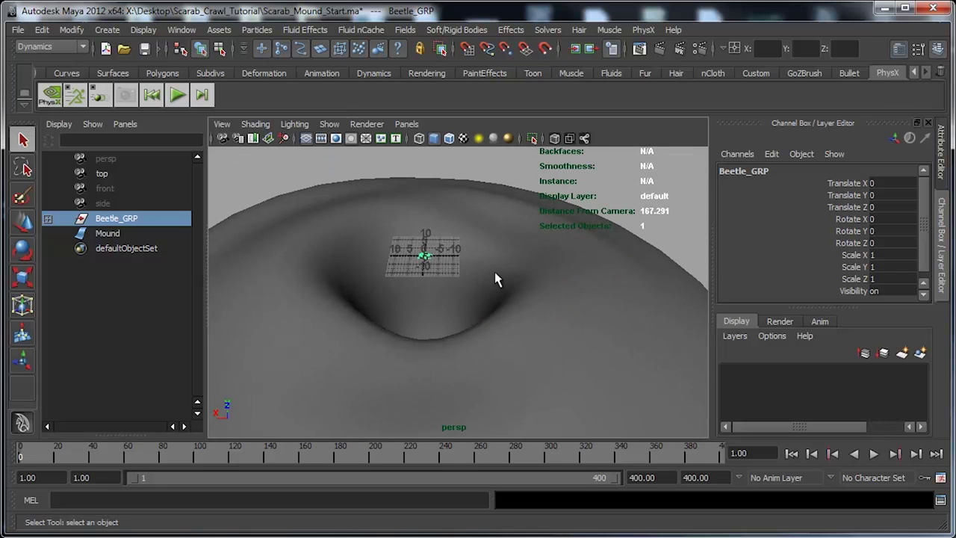
{"action": "left_click_drag", "start_coordinate": [481, 287], "coordinate": [483, 310], "text": "alt"}
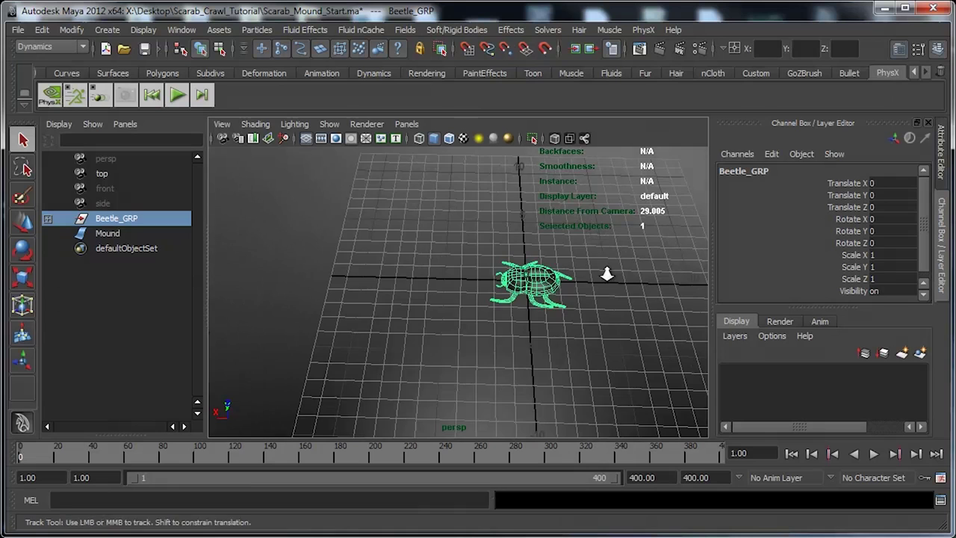
{"action": "right_click_drag", "start_coordinate": [604, 273], "coordinate": [367, 294], "text": "alt"}
{"action": "right_click_drag", "start_coordinate": [508, 296], "coordinate": [422, 309], "text": "alt"}
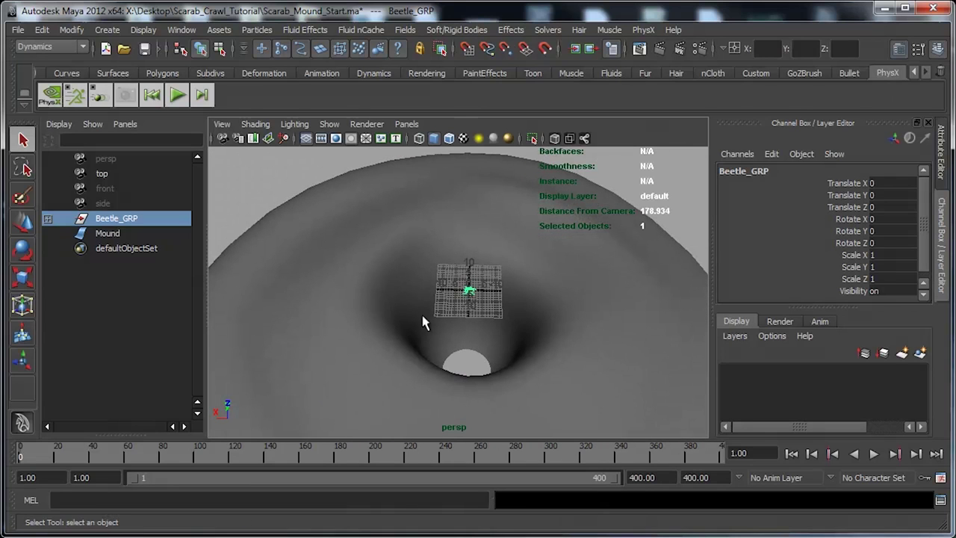
{"action": "left_click_drag", "start_coordinate": [402, 344], "coordinate": [505, 311], "text": "alt"}
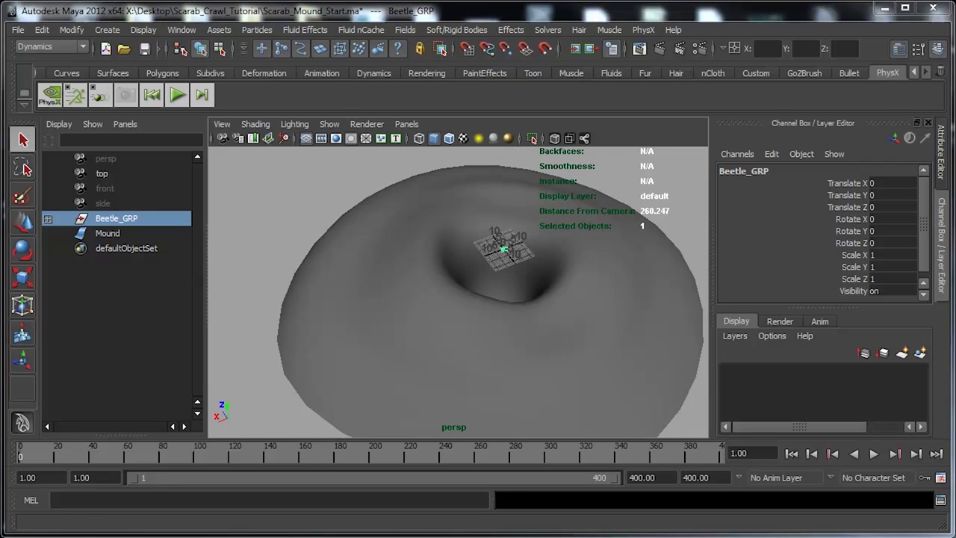
{"action": "left_click", "coordinate": [516, 342]}
{"action": "right_click_drag", "start_coordinate": [598, 315], "coordinate": [448, 336], "text": "alt"}
{"action": "left_click_drag", "start_coordinate": [448, 335], "coordinate": [495, 351], "text": "alt"}
{"action": "right_click_drag", "start_coordinate": [495, 351], "coordinate": [463, 335], "text": "alt"}
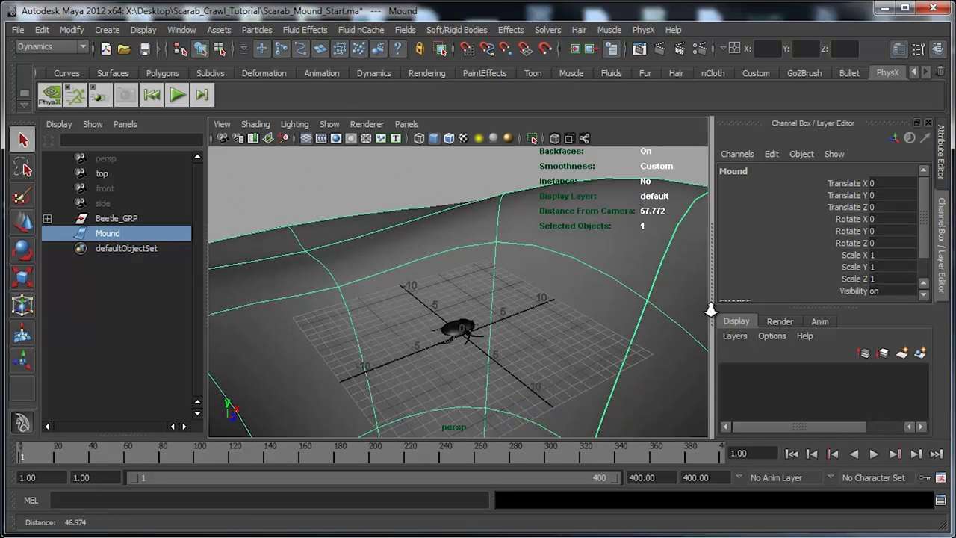
Select the Beetle mesh and play its leg animation on the timeline, viewing it up close
{"action": "left_click", "coordinate": [464, 335]}
{"action": "right_click_drag", "start_coordinate": [399, 344], "coordinate": [594, 334], "text": "alt"}
{"action": "left_click_drag", "start_coordinate": [594, 334], "coordinate": [471, 338], "text": "alt"}
{"action": "left_click_drag", "start_coordinate": [528, 356], "coordinate": [518, 367], "text": "alt"}
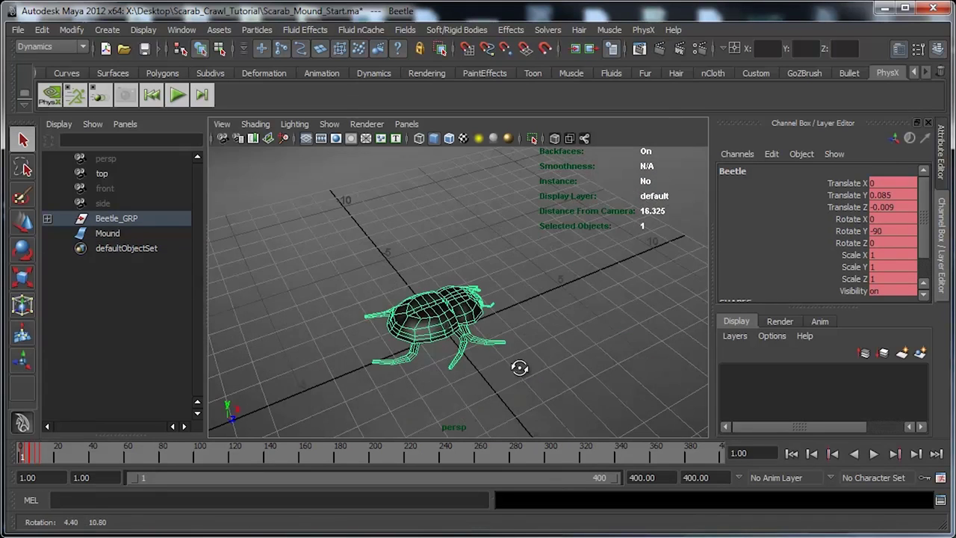
{"action": "left_click", "coordinate": [874, 453]}
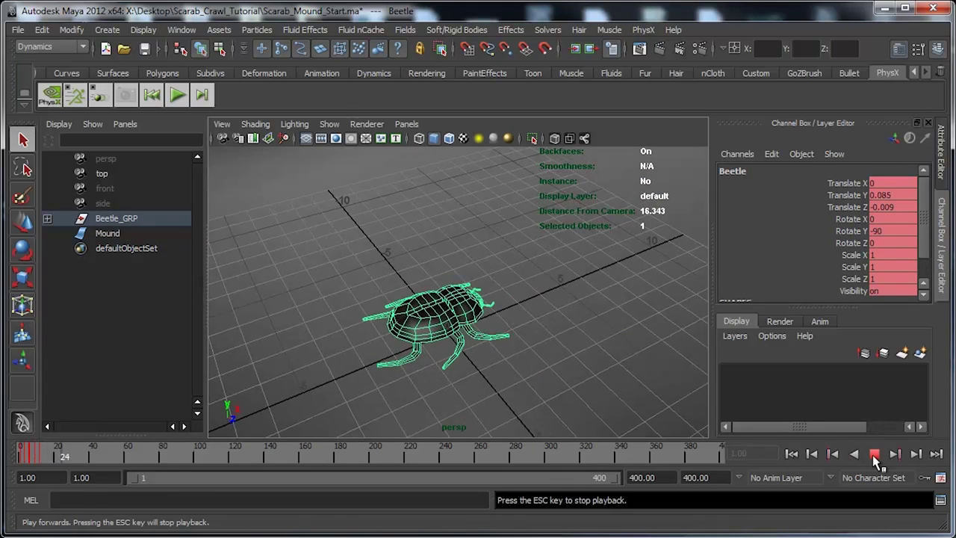
{"action": "left_click", "coordinate": [874, 454]}
{"action": "scroll", "coordinate": [443, 297], "scroll_direction": "down", "scroll_amount": 10}
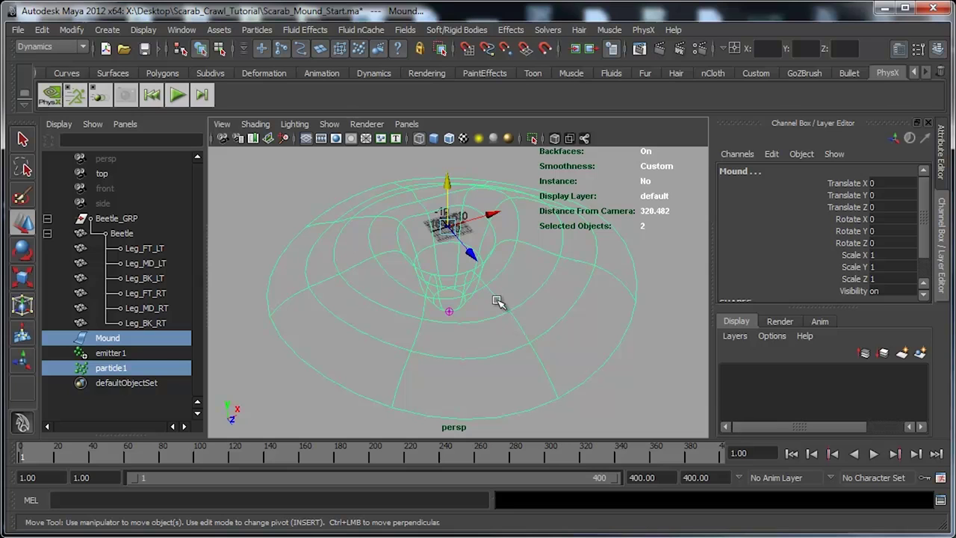
Add the particle attributes goalU and goalV to particleShape1 through its general dynamic attributes
{"action": "key", "text": "ctrl+a"}
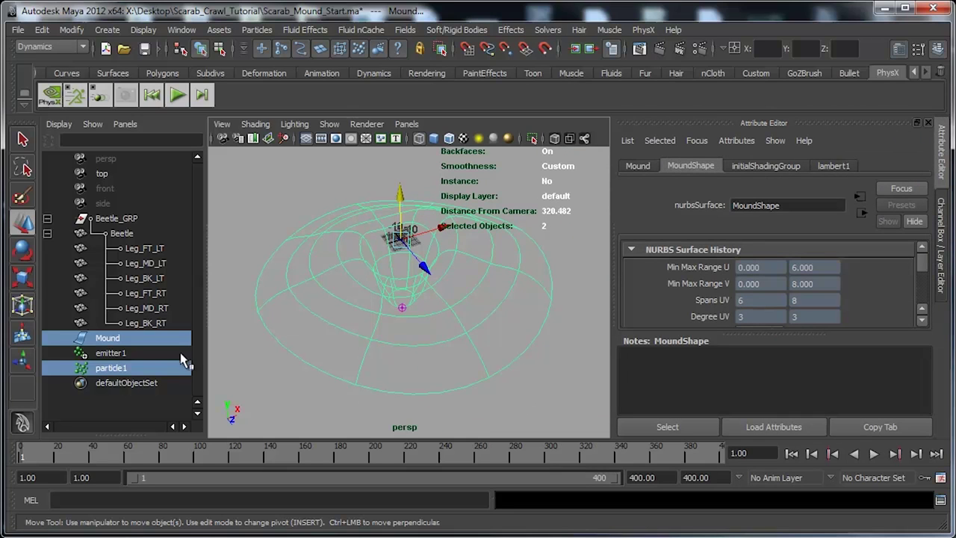
{"action": "left_click", "coordinate": [110, 369]}
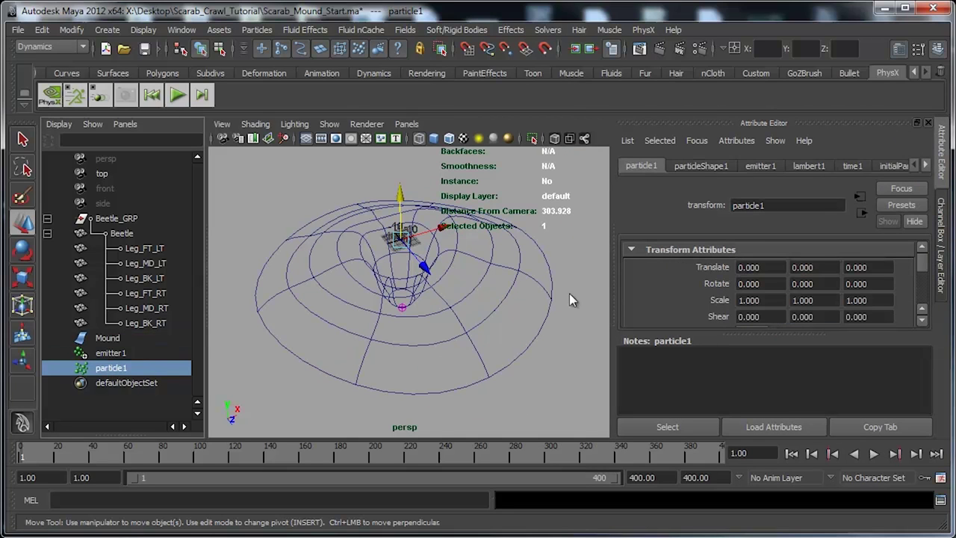
{"action": "left_click", "coordinate": [695, 166]}
{"action": "left_click_drag", "start_coordinate": [781, 336], "coordinate": [785, 403]}
{"action": "left_click_drag", "start_coordinate": [924, 269], "coordinate": [926, 345]}
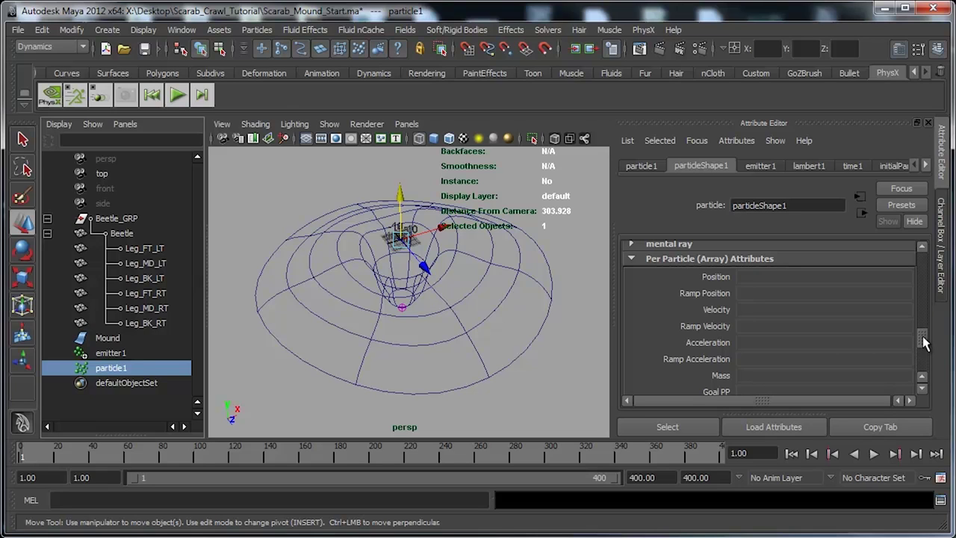
{"action": "left_click_drag", "start_coordinate": [922, 342], "coordinate": [921, 366]}
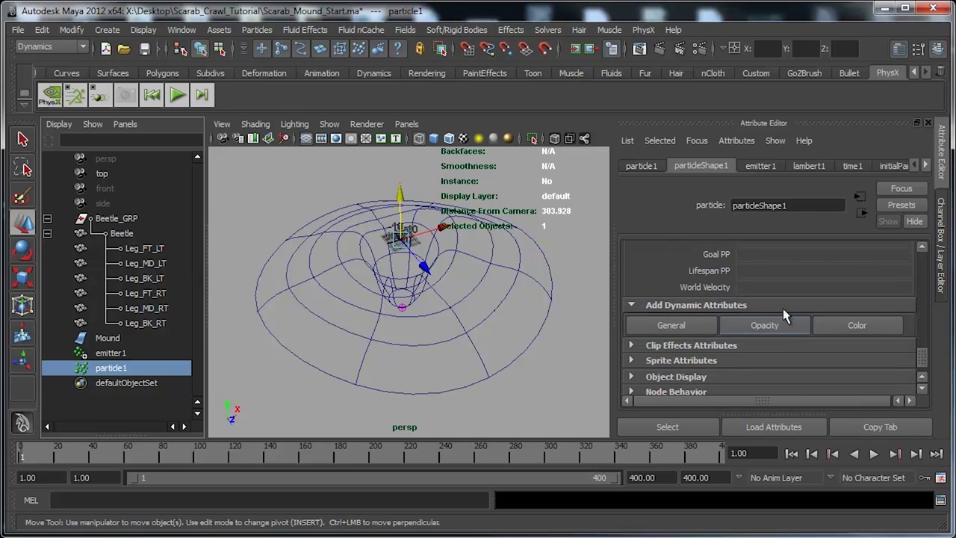
{"action": "left_click", "coordinate": [670, 326]}
{"action": "left_click_drag", "start_coordinate": [711, 424], "coordinate": [576, 93]}
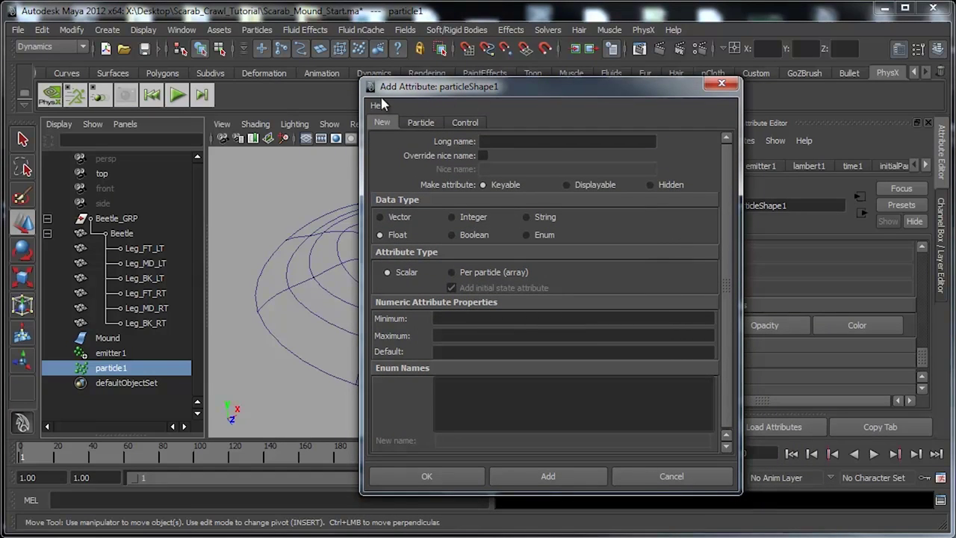
{"action": "left_click", "coordinate": [419, 124]}
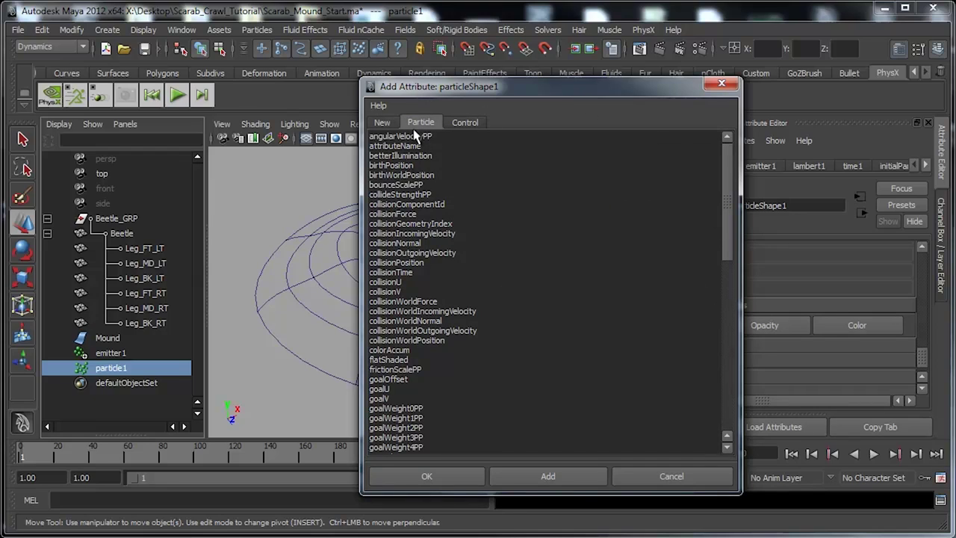
{"action": "left_click_drag", "start_coordinate": [387, 392], "coordinate": [390, 402]}
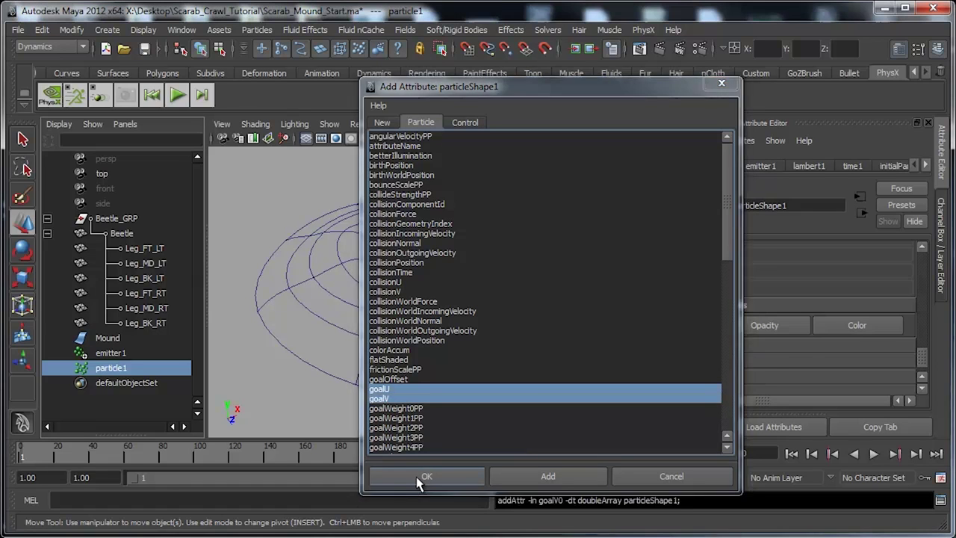
{"action": "left_click", "coordinate": [418, 482]}
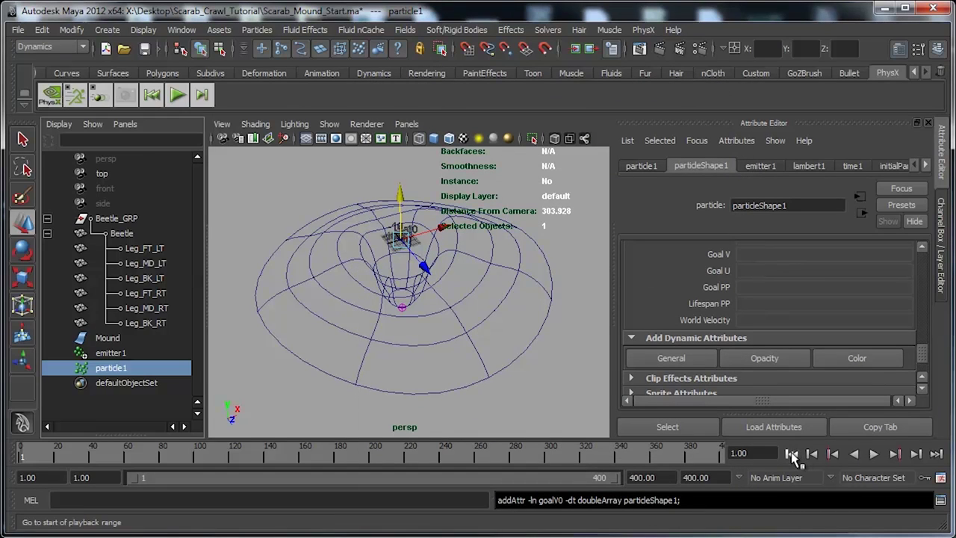
Play the particle simulation and watch the mound from a closer angle, stopping around frame 250
{"action": "left_click", "coordinate": [874, 455]}
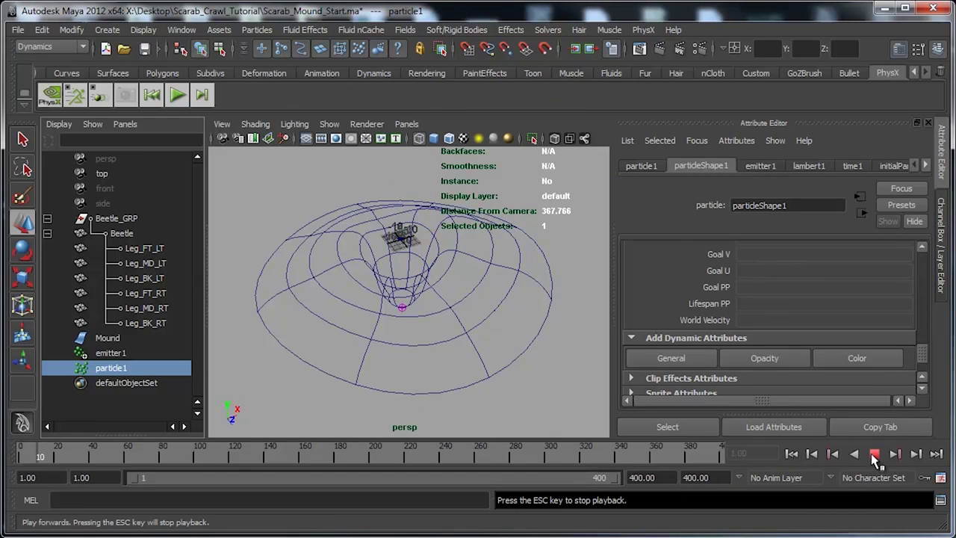
{"action": "left_click_drag", "start_coordinate": [520, 311], "coordinate": [336, 314], "text": "alt"}
{"action": "right_click_drag", "start_coordinate": [337, 313], "coordinate": [340, 366], "text": "alt"}
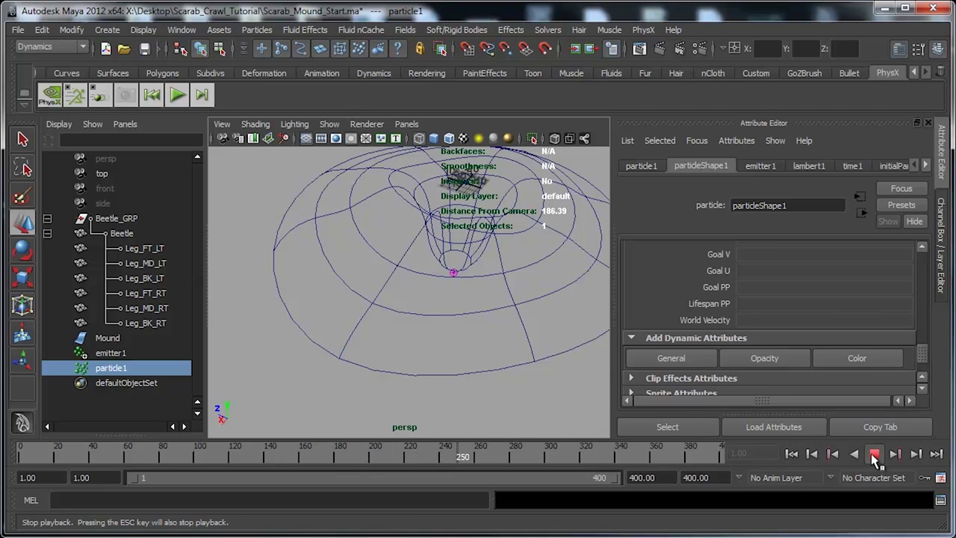
{"action": "left_click", "coordinate": [875, 453]}
Add the attributes for the Points render type to particleShape1 and set the point size to 15
{"action": "left_click_drag", "start_coordinate": [922, 357], "coordinate": [924, 307]}
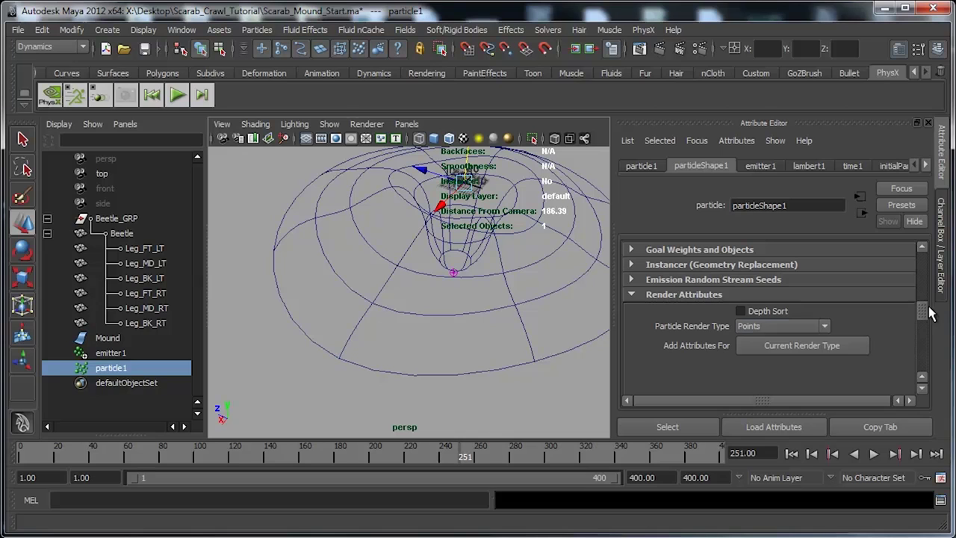
{"action": "left_click", "coordinate": [788, 346]}
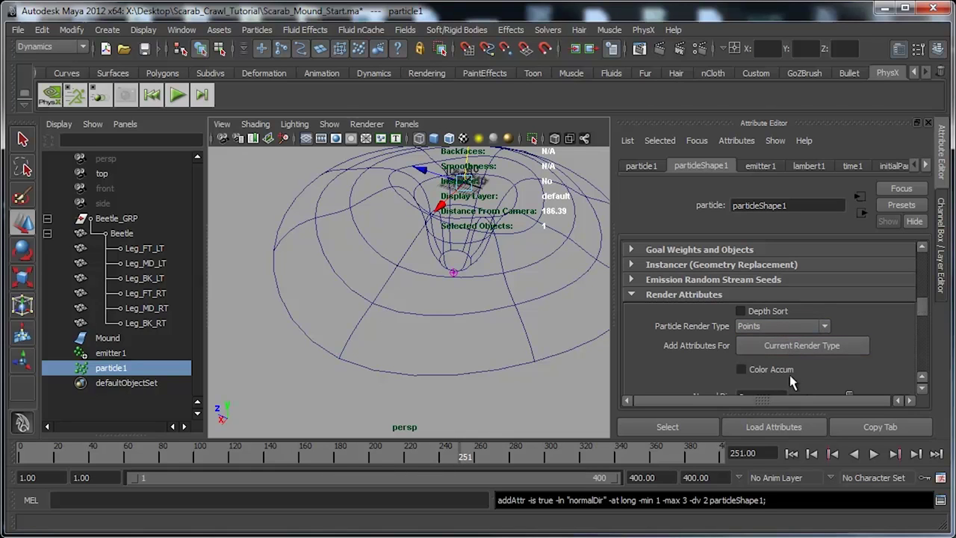
{"action": "left_click_drag", "start_coordinate": [923, 306], "coordinate": [923, 321]}
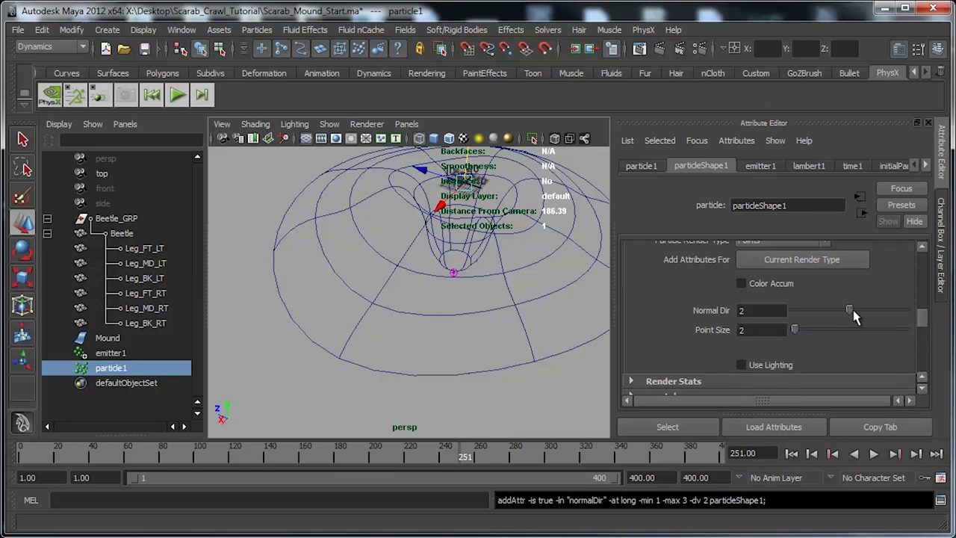
{"action": "left_click_drag", "start_coordinate": [796, 331], "coordinate": [820, 333]}
{"action": "scroll", "coordinate": [395, 284], "scroll_direction": "down", "scroll_amount": 6}
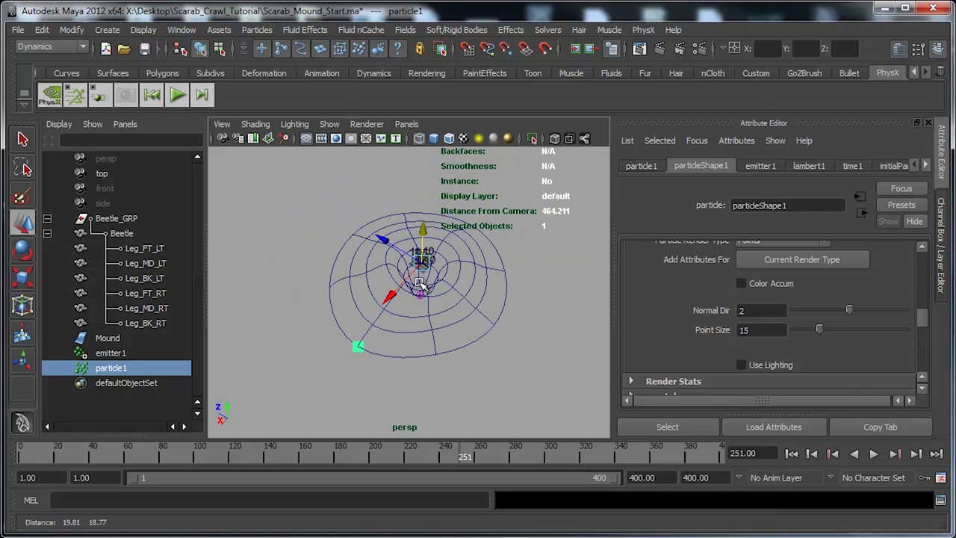
Replay the particle simulation from frame 1, rewind it, and inspect the Mound surface from above with its NURBS attributes
{"action": "left_click_drag", "start_coordinate": [925, 322], "coordinate": [929, 355]}
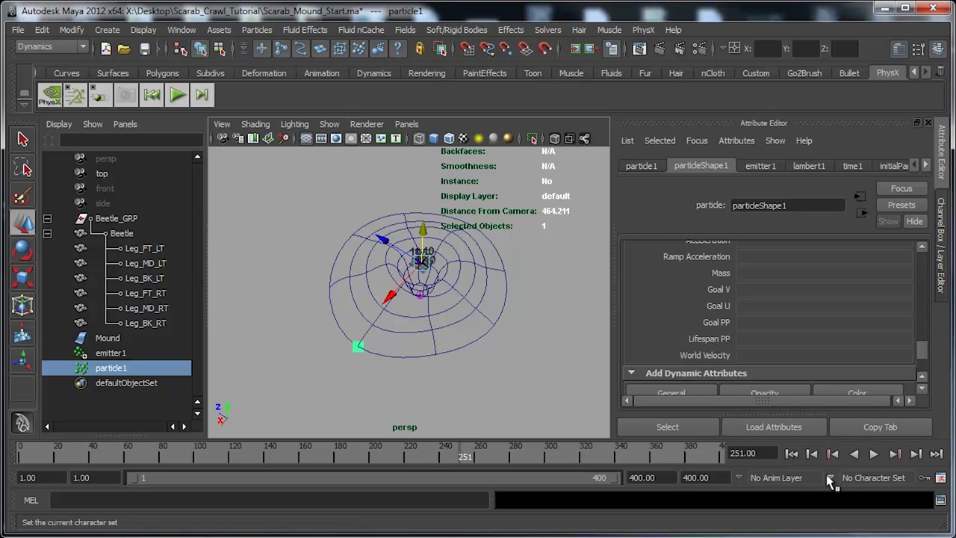
{"action": "left_click", "coordinate": [791, 454]}
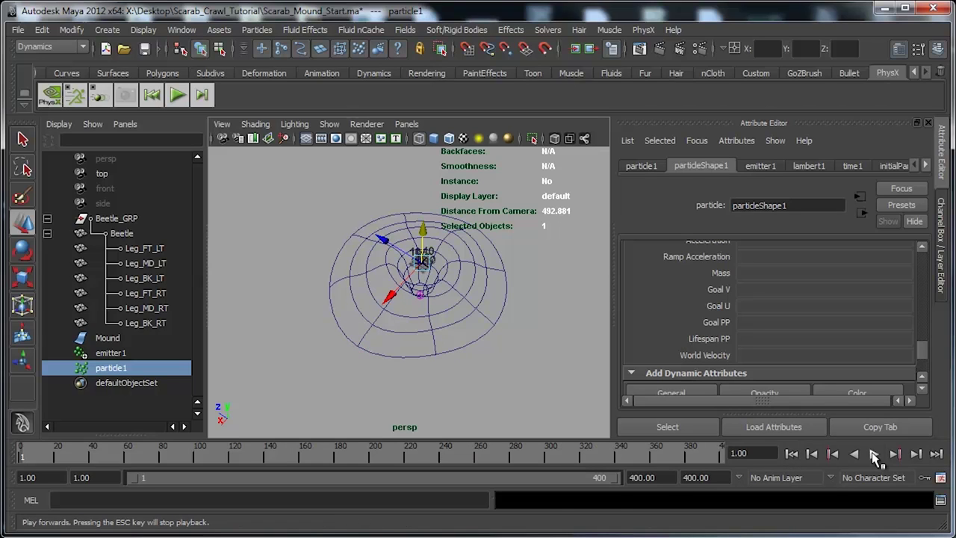
{"action": "left_click", "coordinate": [874, 454]}
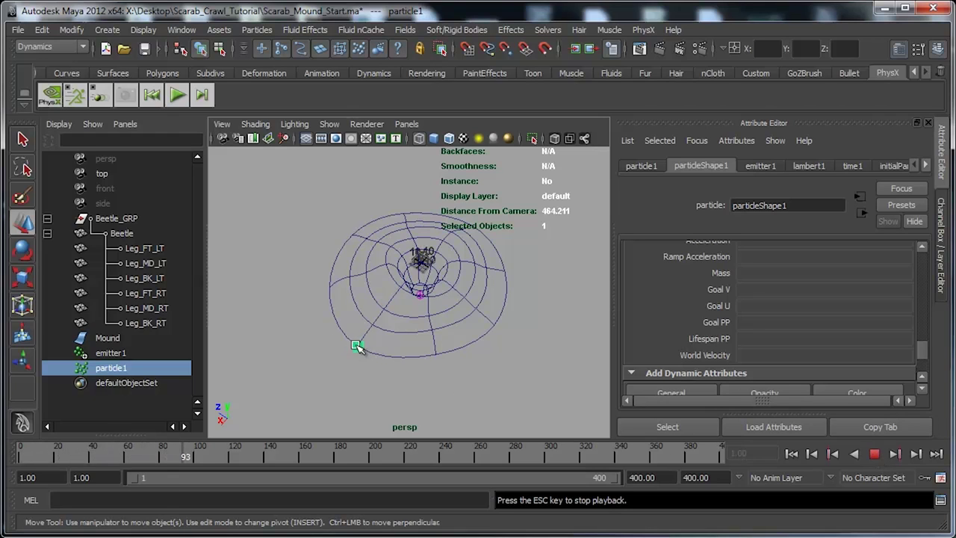
{"action": "left_click", "coordinate": [874, 454]}
{"action": "left_click", "coordinate": [794, 454]}
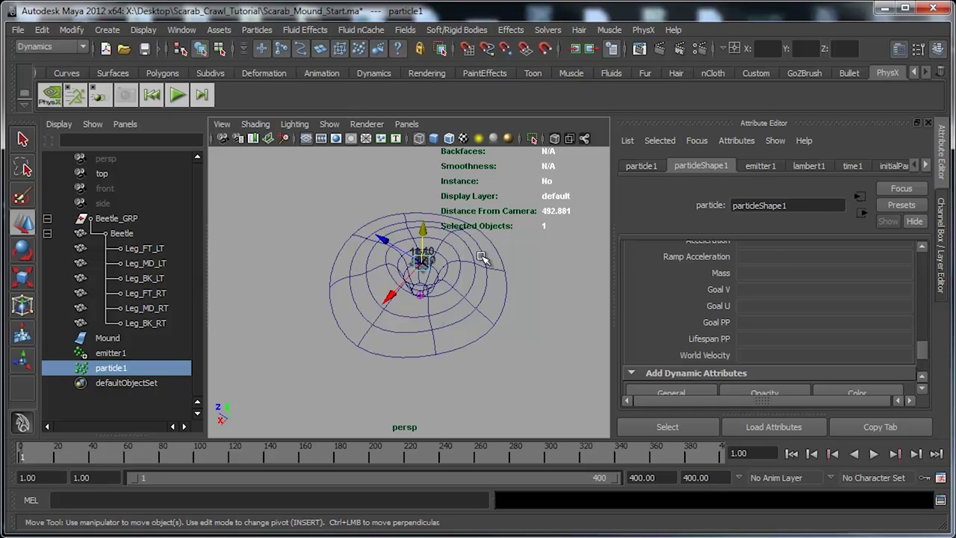
{"action": "left_click_drag", "start_coordinate": [472, 270], "coordinate": [465, 299], "text": "alt"}
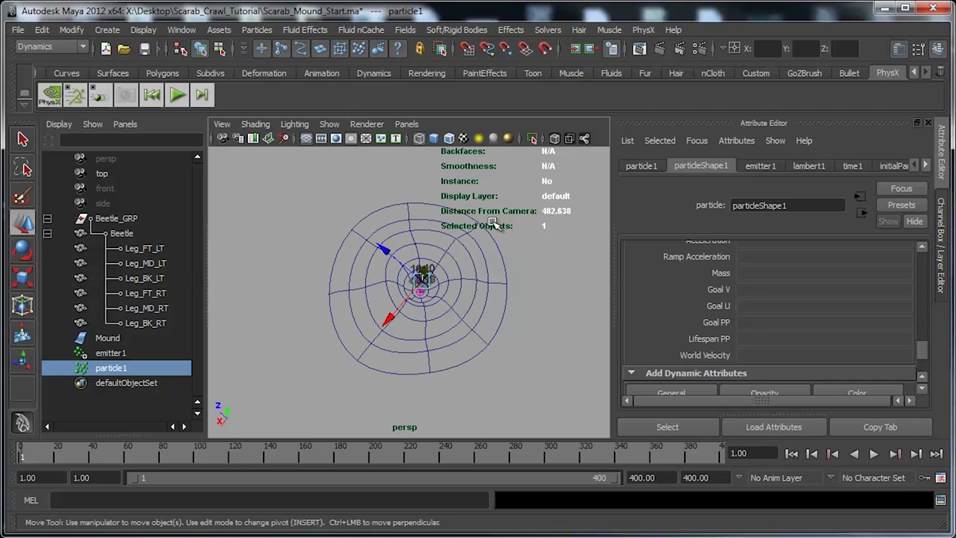
{"action": "left_click", "coordinate": [474, 263]}
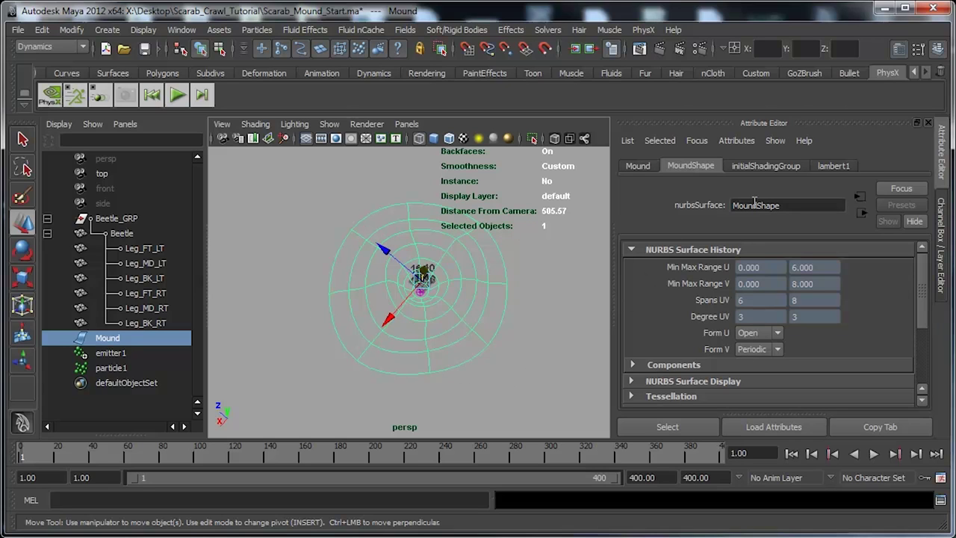
Open a creation expression for the Goal V attribute of particleShape1 and shorten the Expression Editor window to fit the screen
{"action": "left_click", "coordinate": [108, 367]}
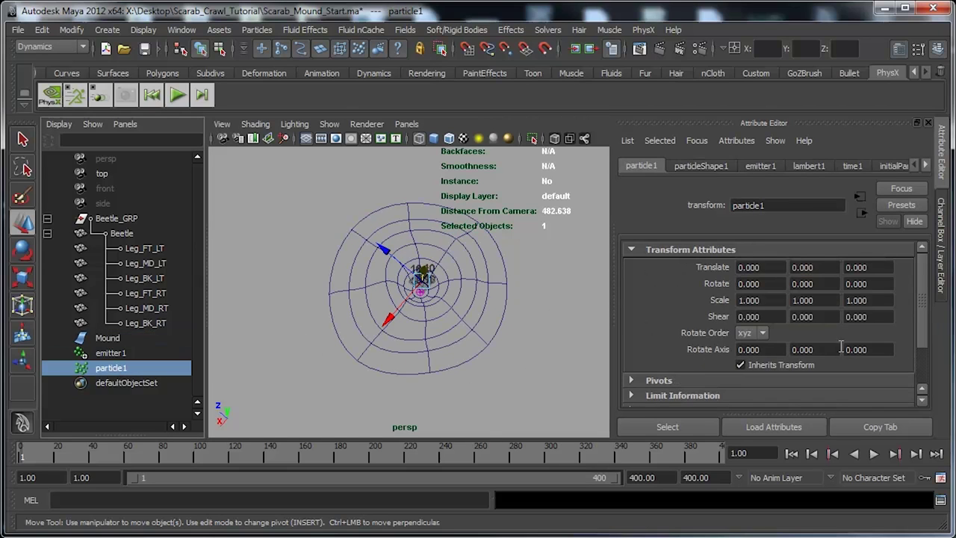
{"action": "left_click_drag", "start_coordinate": [925, 286], "coordinate": [921, 363]}
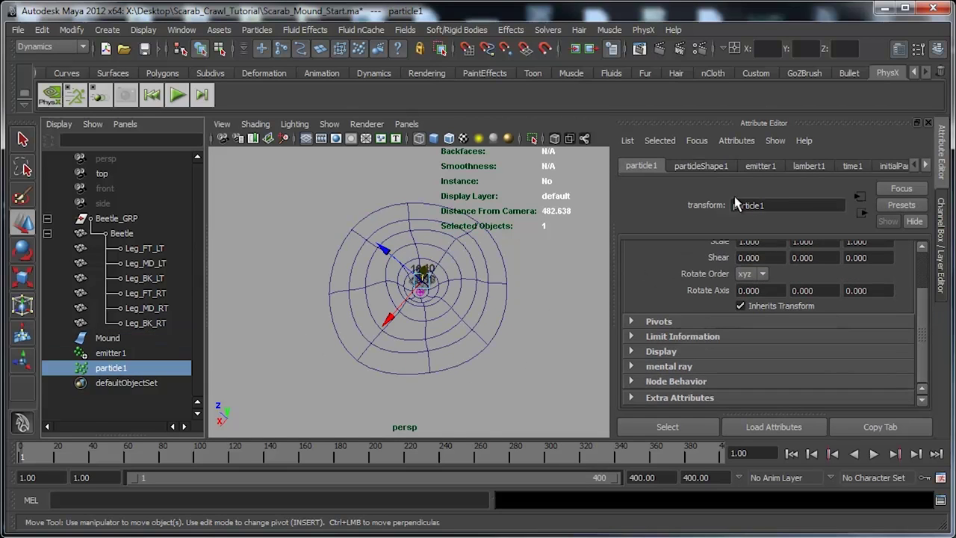
{"action": "left_click", "coordinate": [698, 166]}
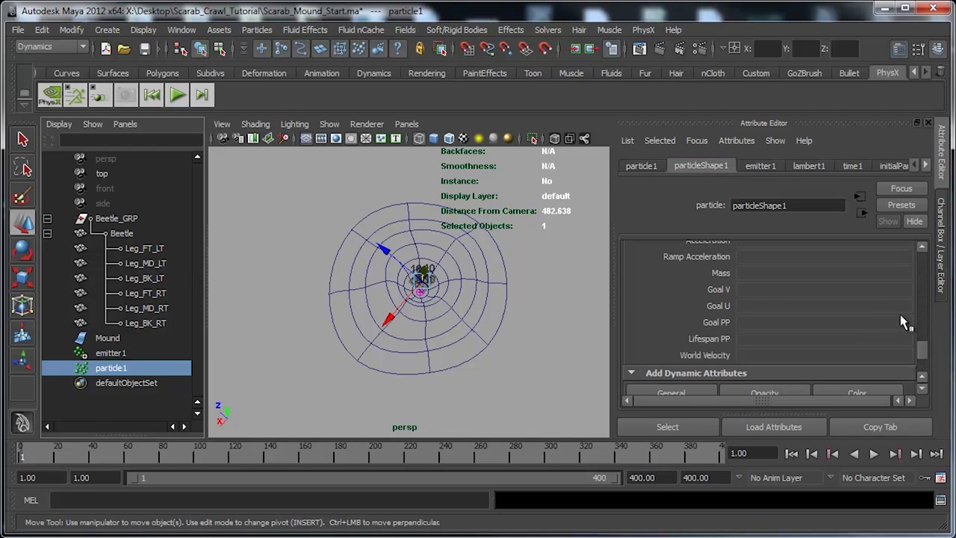
{"action": "right_click", "coordinate": [756, 295]}
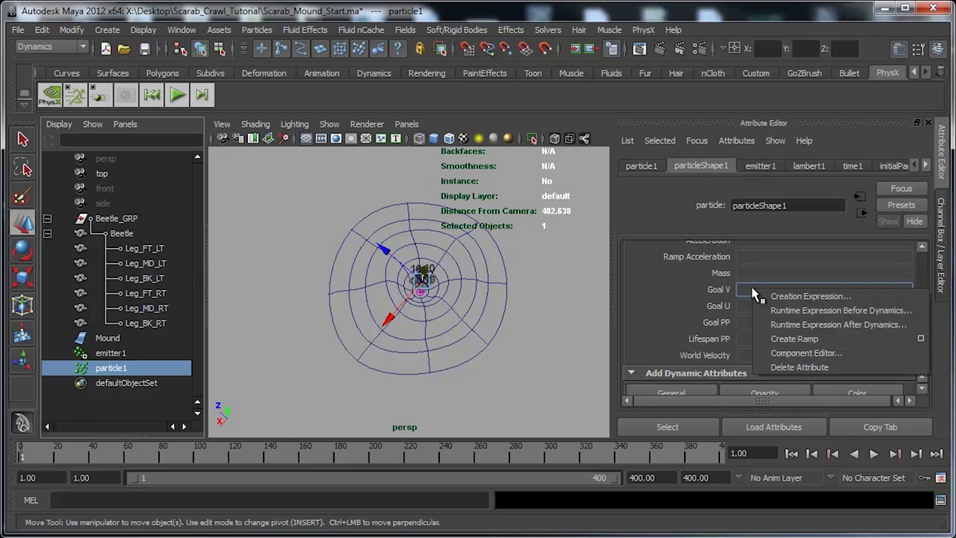
{"action": "left_click", "coordinate": [799, 297]}
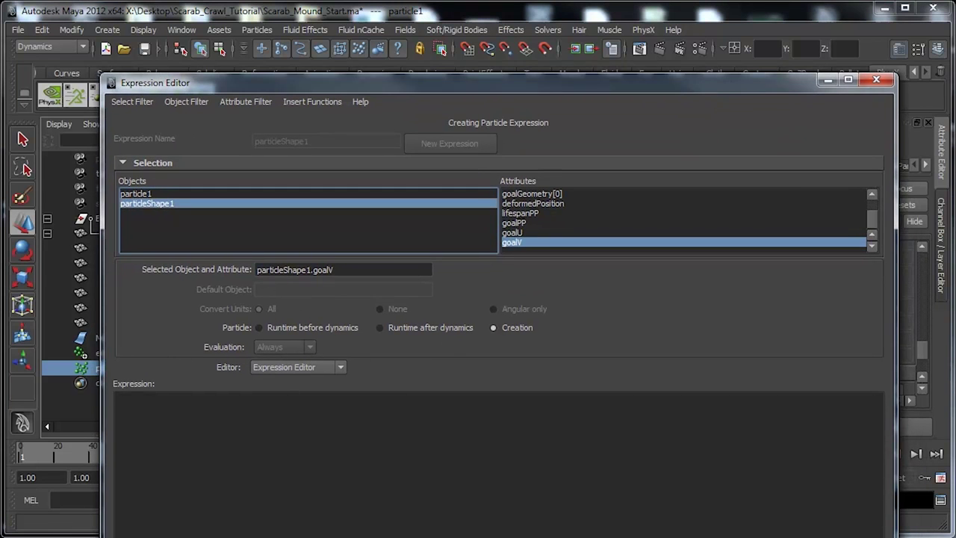
{"action": "key", "text": "shift+Delete"}
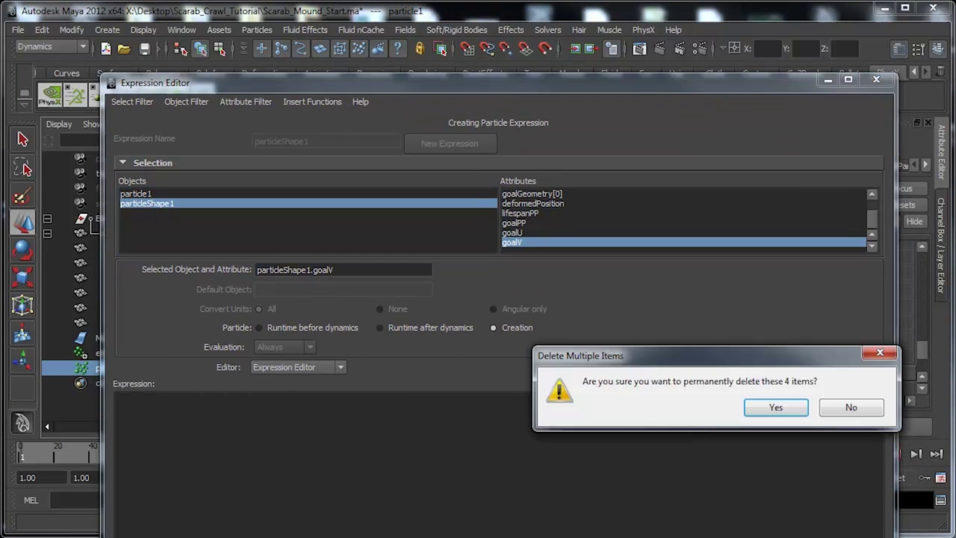
{"action": "left_click", "coordinate": [851, 409]}
{"action": "left_click_drag", "start_coordinate": [505, 536], "coordinate": [505, 478]}
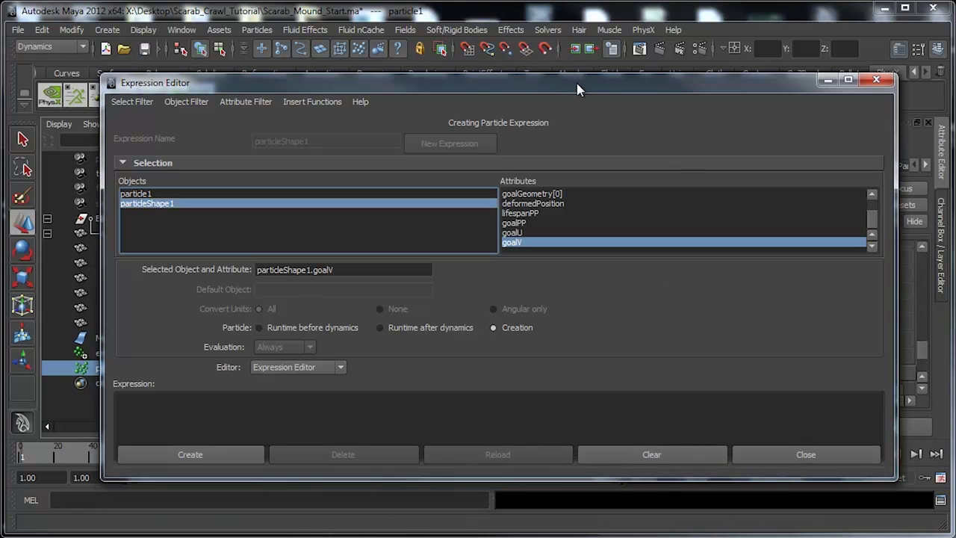
Insert the selected attribute name particleShape1.goalV into the expression text area and enlarge its text
{"action": "left_click_drag", "start_coordinate": [577, 89], "coordinate": [582, 78]}
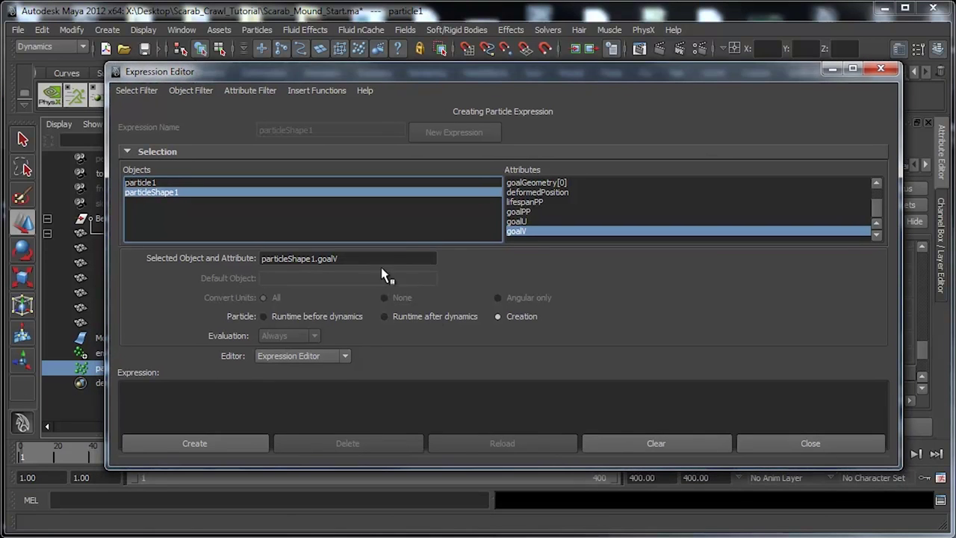
{"action": "left_click_drag", "start_coordinate": [380, 257], "coordinate": [244, 257]}
{"action": "left_click_drag", "start_coordinate": [303, 256], "coordinate": [145, 393]}
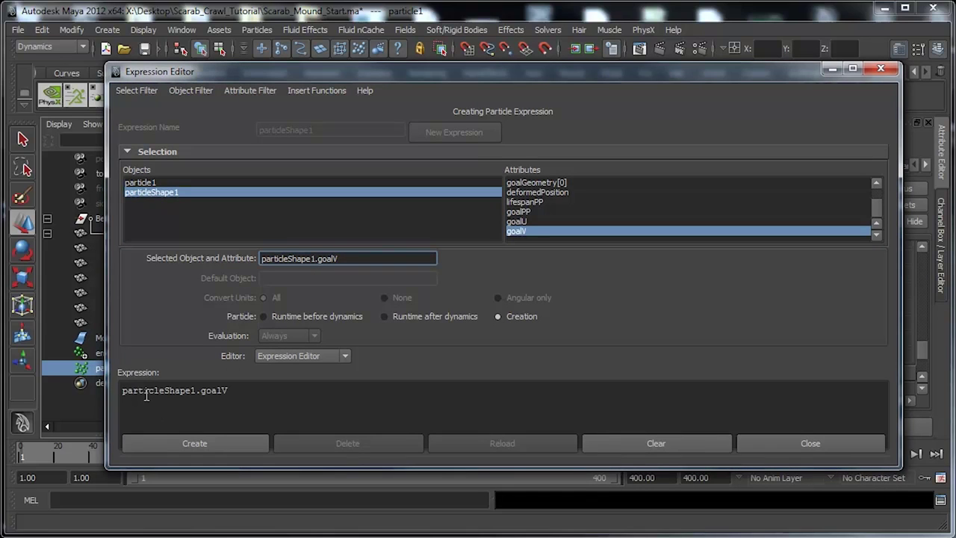
{"action": "left_click", "coordinate": [240, 390]}
{"action": "key", "text": "ctrl+a"}
{"action": "scroll", "coordinate": [380, 412], "scroll_direction": "up", "scroll_amount": 4, "text": "ctrl"}
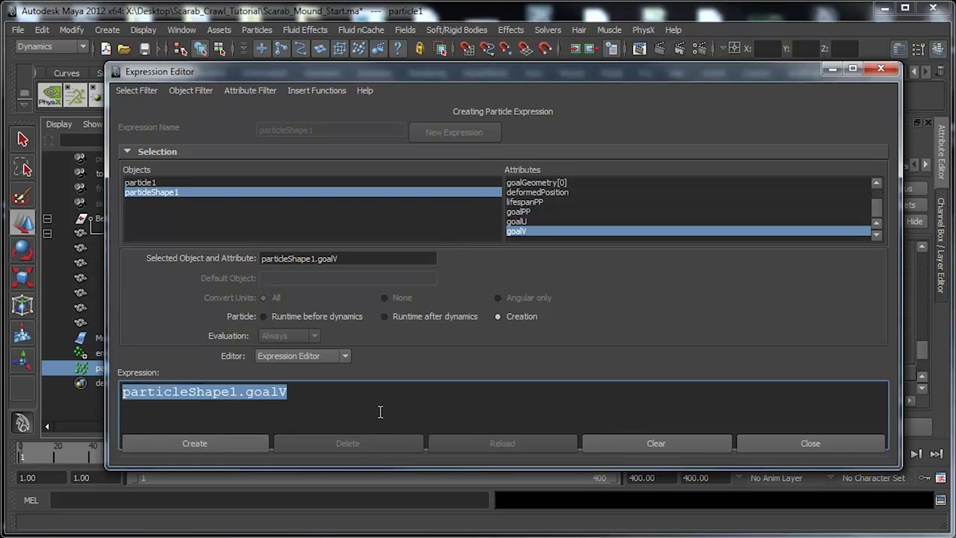
Complete the creation expression as particleShape1.goalV = rand(0,1);, create it, and close the Expression Editor
{"action": "left_click", "coordinate": [424, 398]}
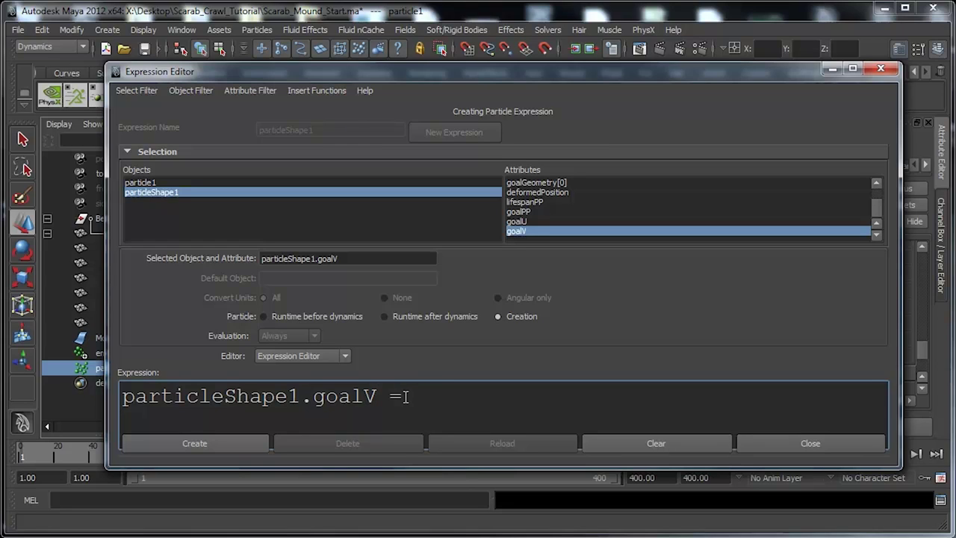
{"action": "type", "text": "= ram"}
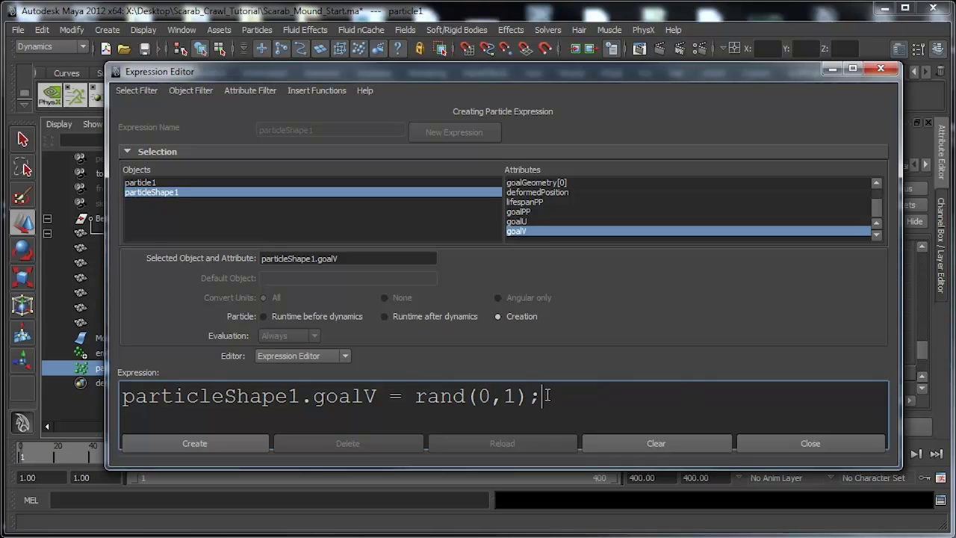
{"action": "left_click", "coordinate": [200, 446]}
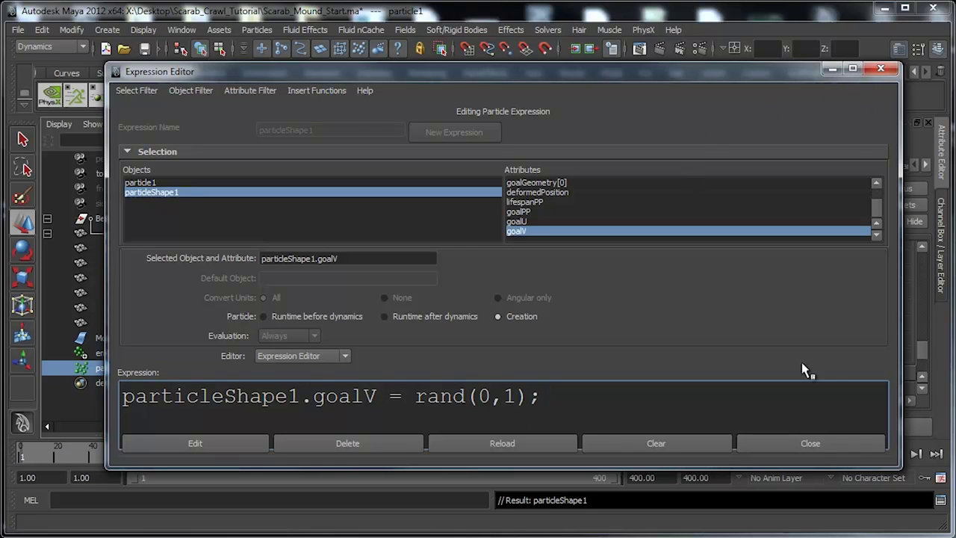
{"action": "left_click", "coordinate": [809, 444]}
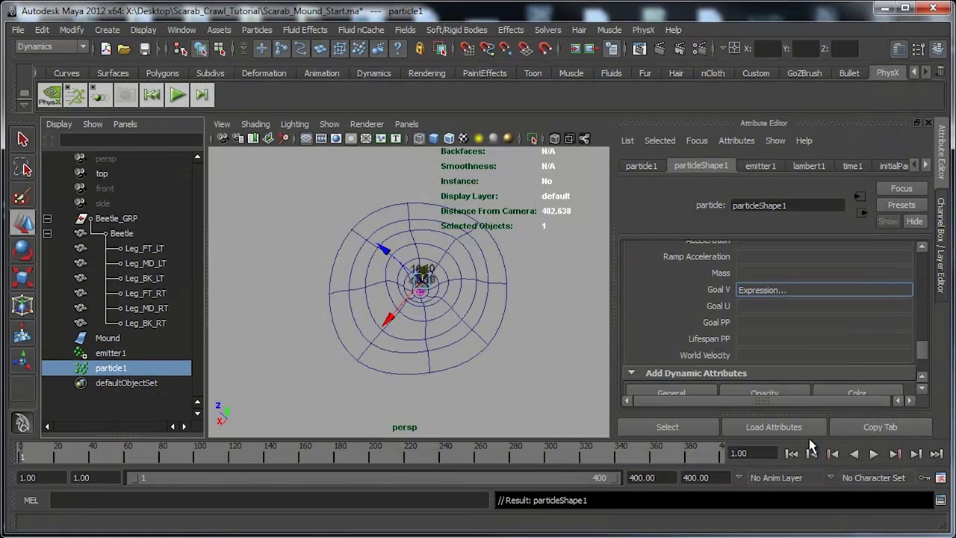
Play the particle simulation to around frame 32 and inspect how the particles spread along the mound's rim
{"action": "left_click_drag", "start_coordinate": [452, 324], "coordinate": [446, 303], "text": "alt"}
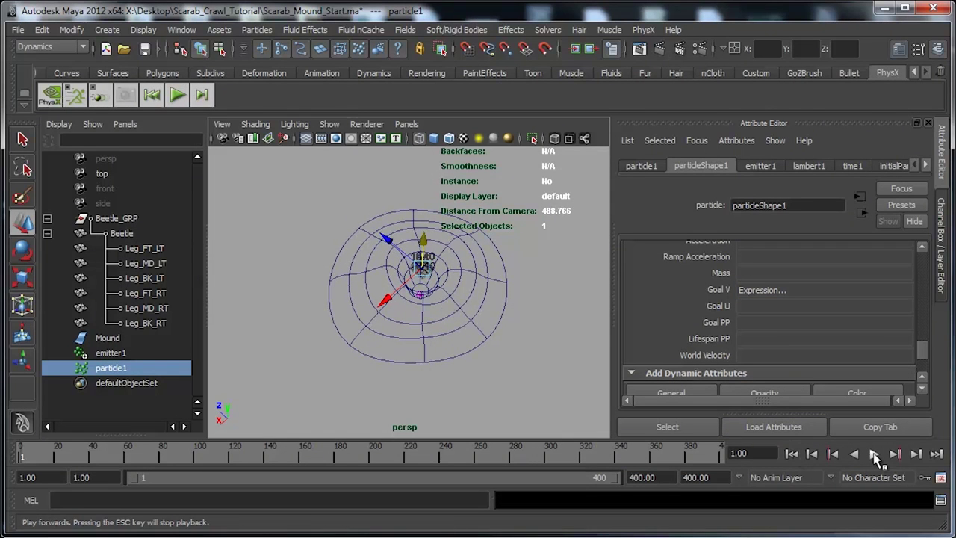
{"action": "left_click", "coordinate": [875, 456]}
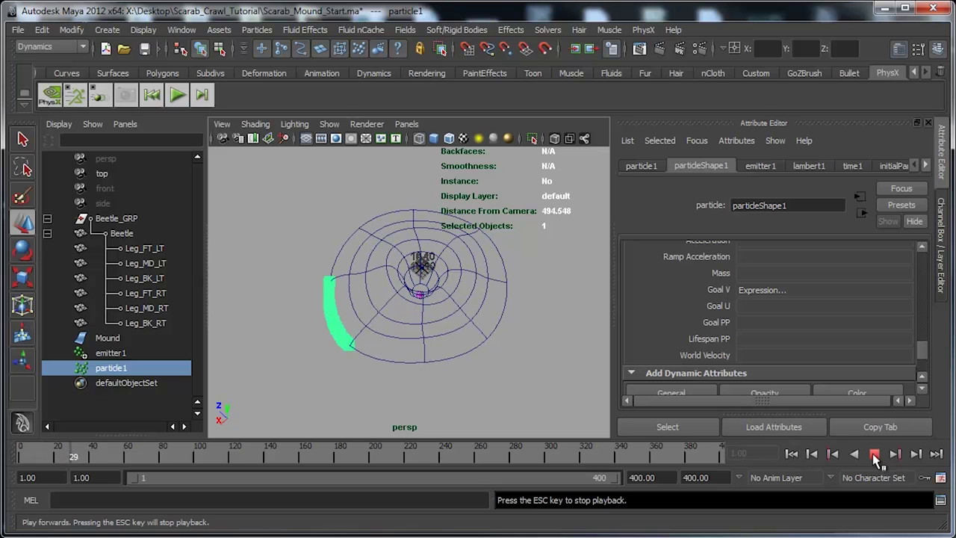
{"action": "left_click", "coordinate": [875, 456]}
{"action": "left_click_drag", "start_coordinate": [354, 312], "coordinate": [335, 370], "text": "alt"}
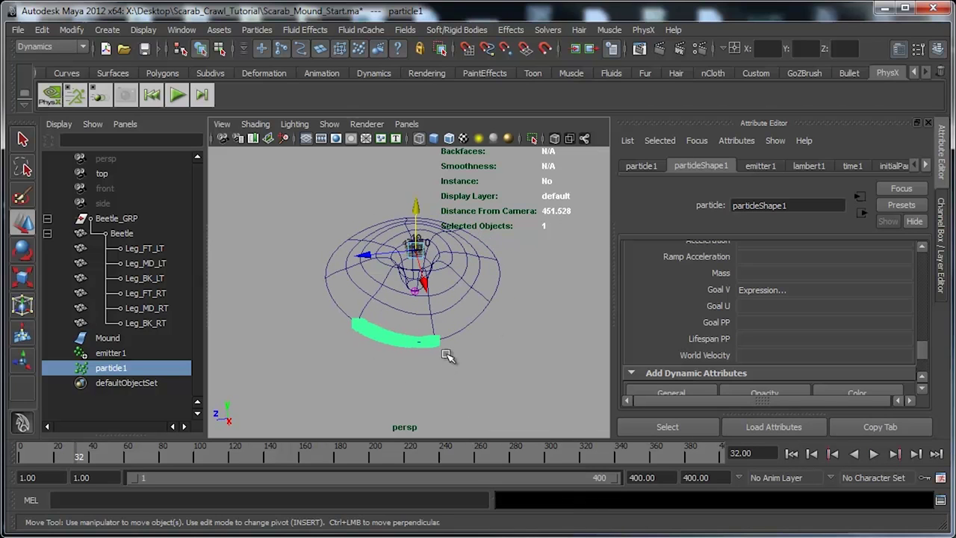
{"action": "right_click_drag", "start_coordinate": [351, 356], "coordinate": [389, 351], "text": "alt"}
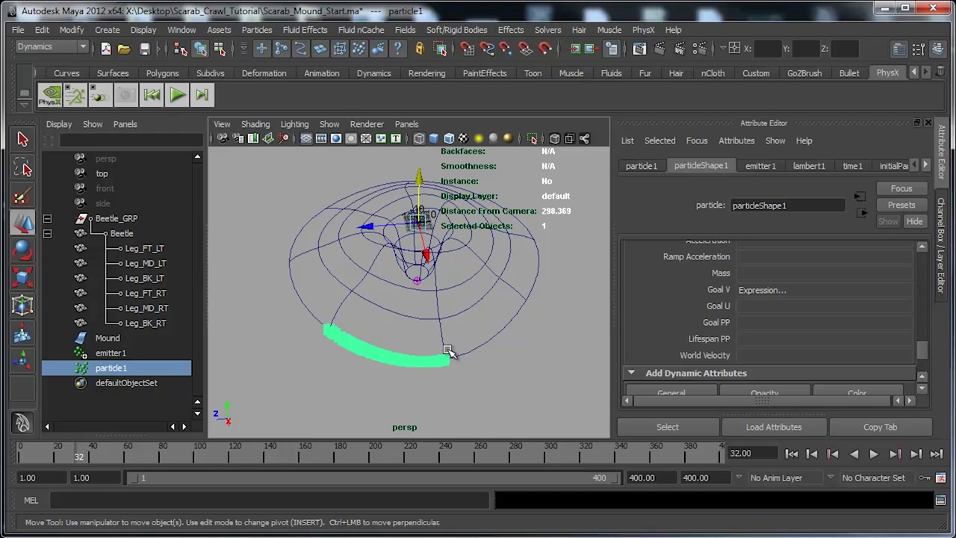
{"action": "left_click_drag", "start_coordinate": [452, 353], "coordinate": [425, 363], "text": "alt"}
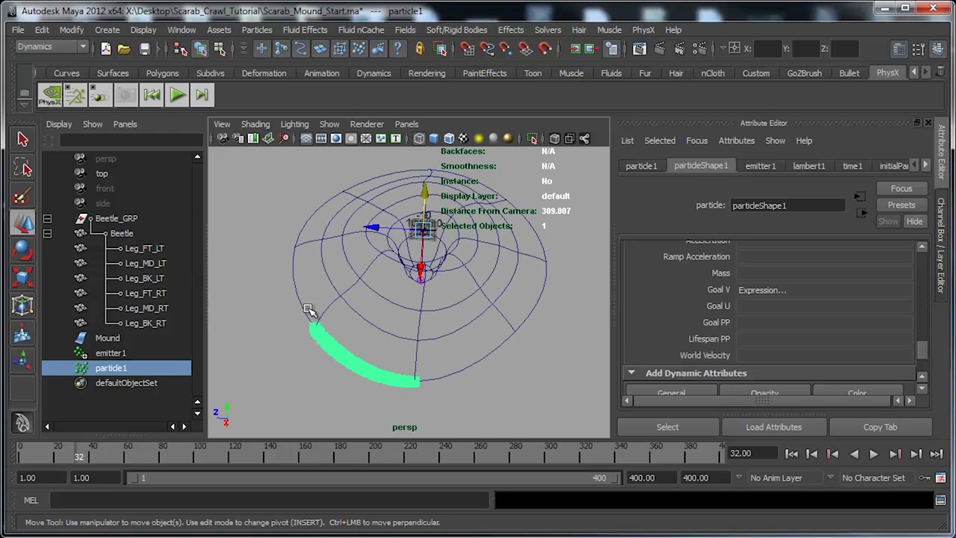
{"action": "left_click_drag", "start_coordinate": [443, 372], "coordinate": [293, 297], "text": "alt"}
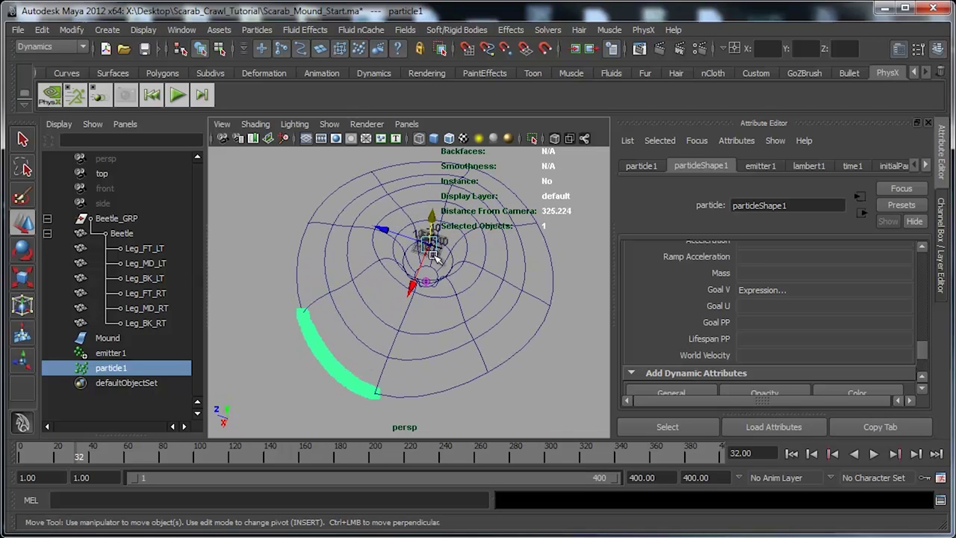
Select the Mound surface and examine its U and V parameter ranges and spans against its isoparms
{"action": "left_click", "coordinate": [487, 248]}
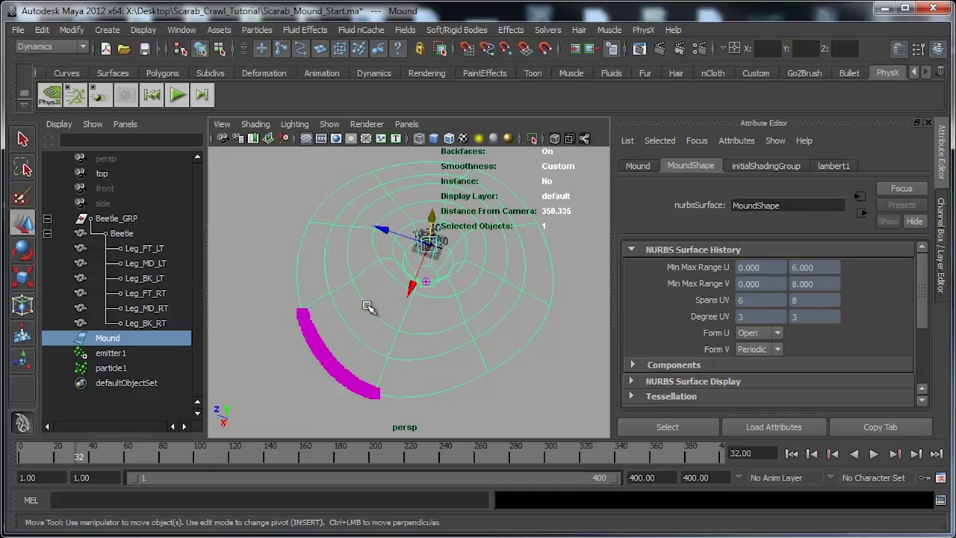
{"action": "left_click_drag", "start_coordinate": [399, 295], "coordinate": [453, 310], "text": "alt"}
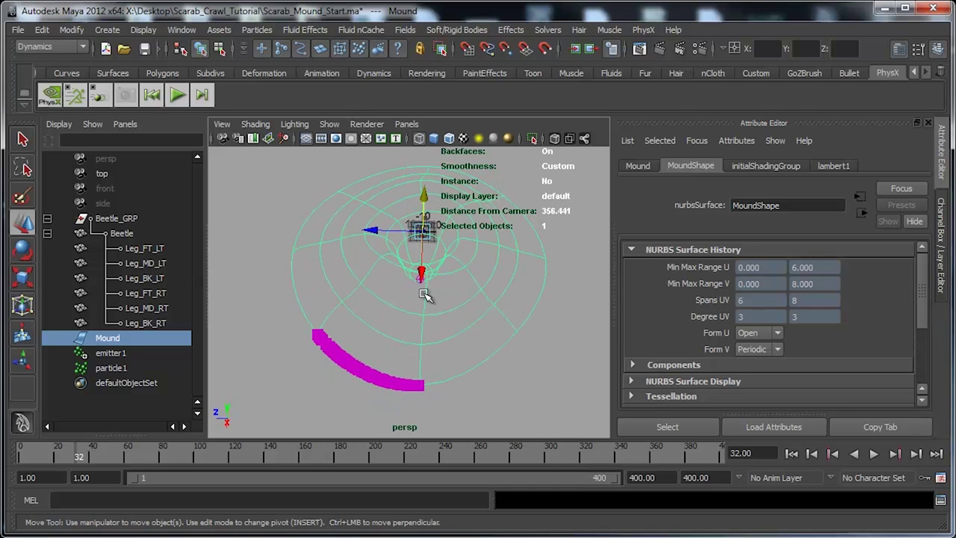
{"action": "right_click_drag", "start_coordinate": [448, 256], "coordinate": [391, 273], "text": "alt"}
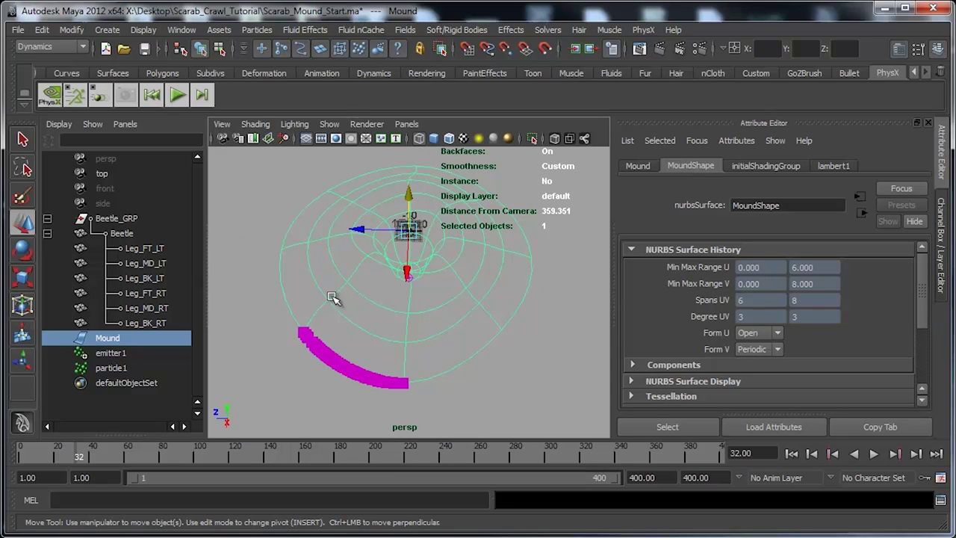
{"action": "left_click_drag", "start_coordinate": [389, 228], "coordinate": [390, 284], "text": "alt"}
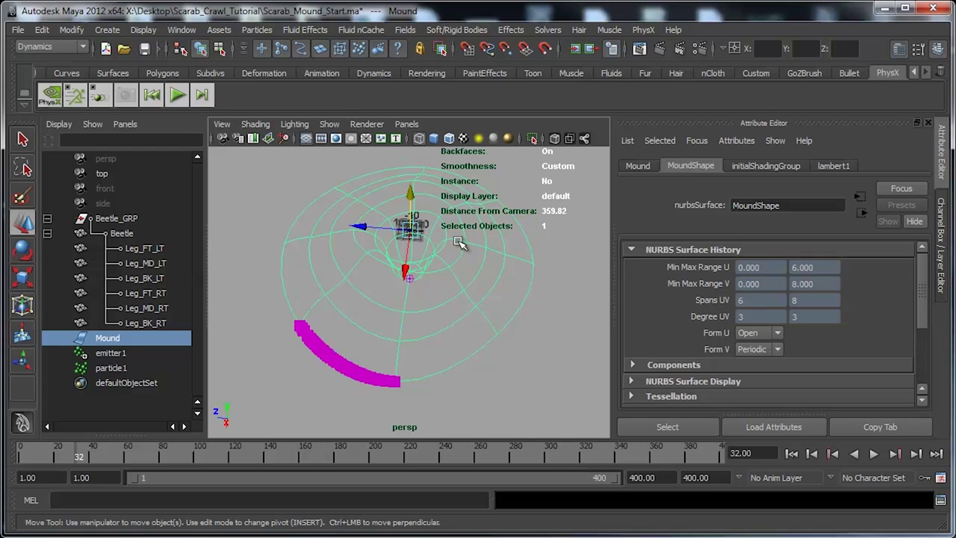
Rebuild the Mound as a uniform cubic NURBS surface in U and V with parameter range 0 to 1, keeping NumSpans
{"action": "left_click", "coordinate": [52, 47]}
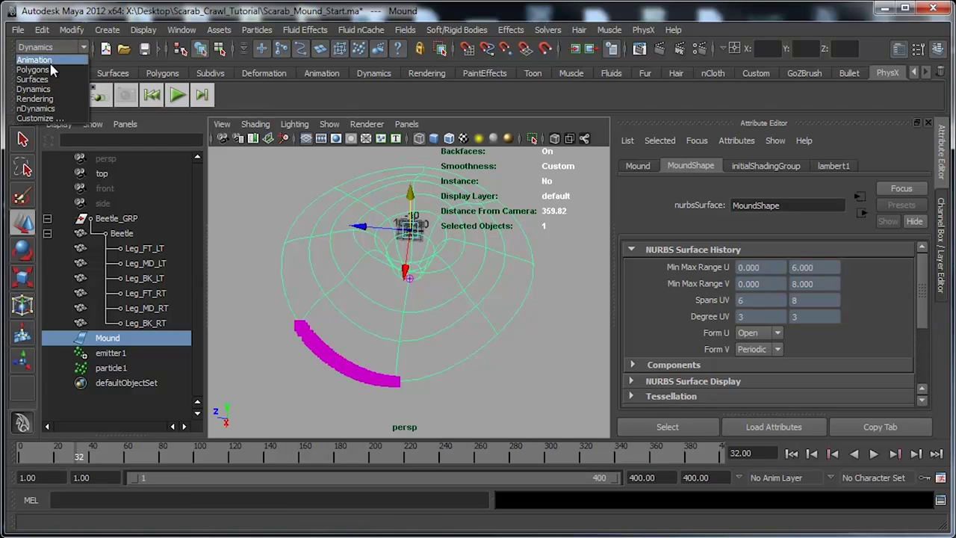
{"action": "left_click", "coordinate": [33, 80]}
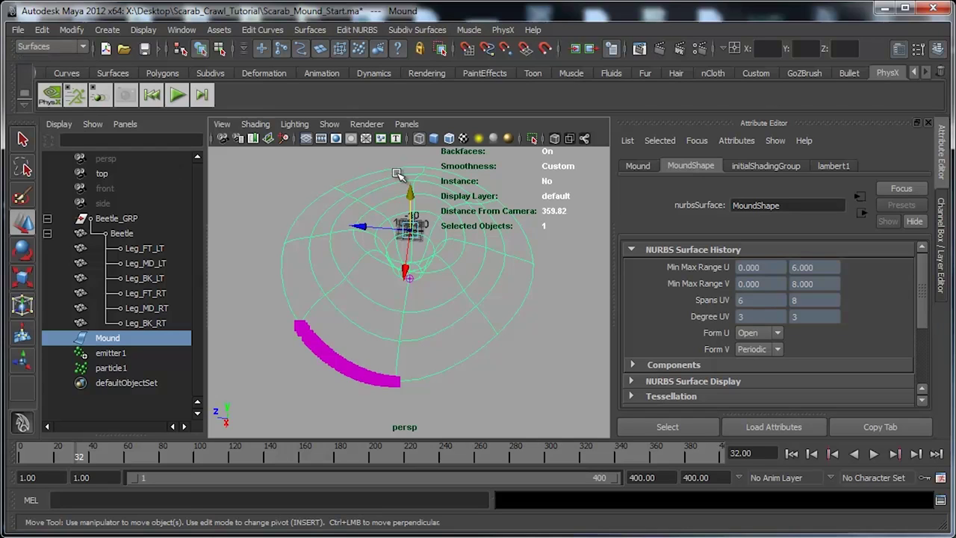
{"action": "left_click", "coordinate": [355, 30]}
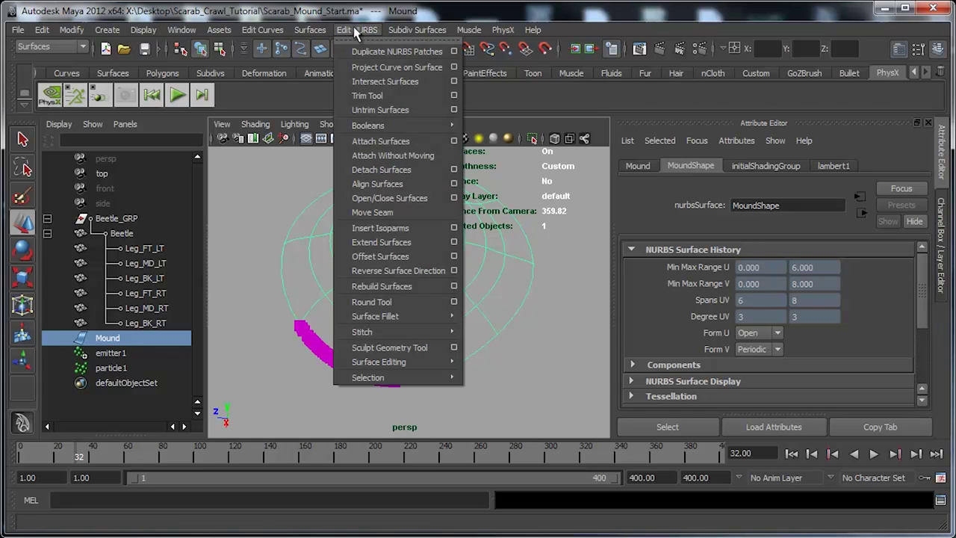
{"action": "left_click", "coordinate": [456, 286]}
{"action": "left_click_drag", "start_coordinate": [729, 115], "coordinate": [509, 119]}
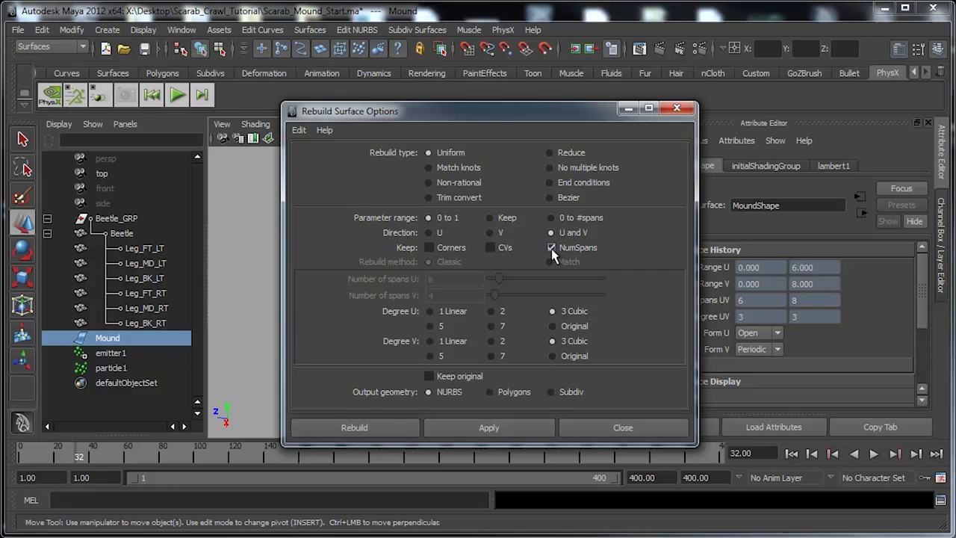
{"action": "left_click_drag", "start_coordinate": [480, 114], "coordinate": [663, 108]}
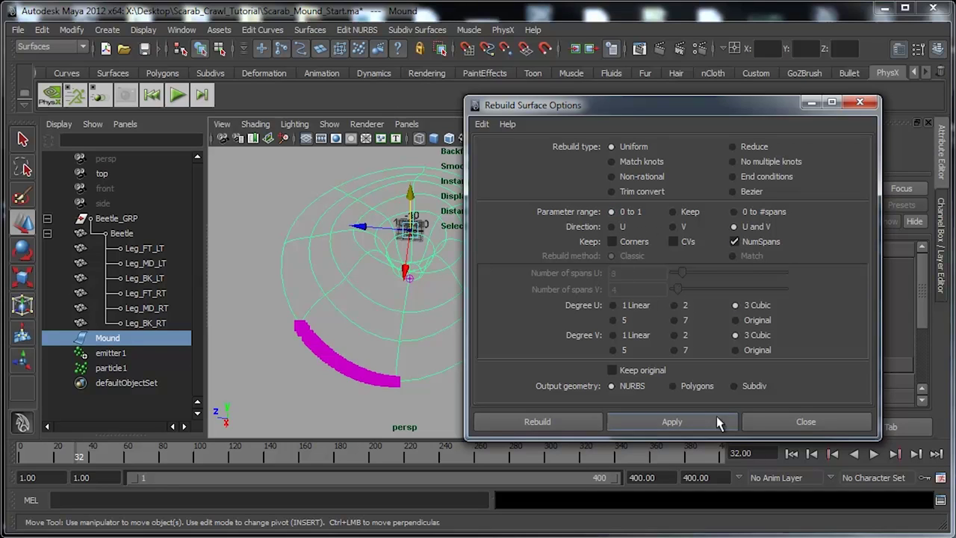
{"action": "left_click", "coordinate": [534, 421]}
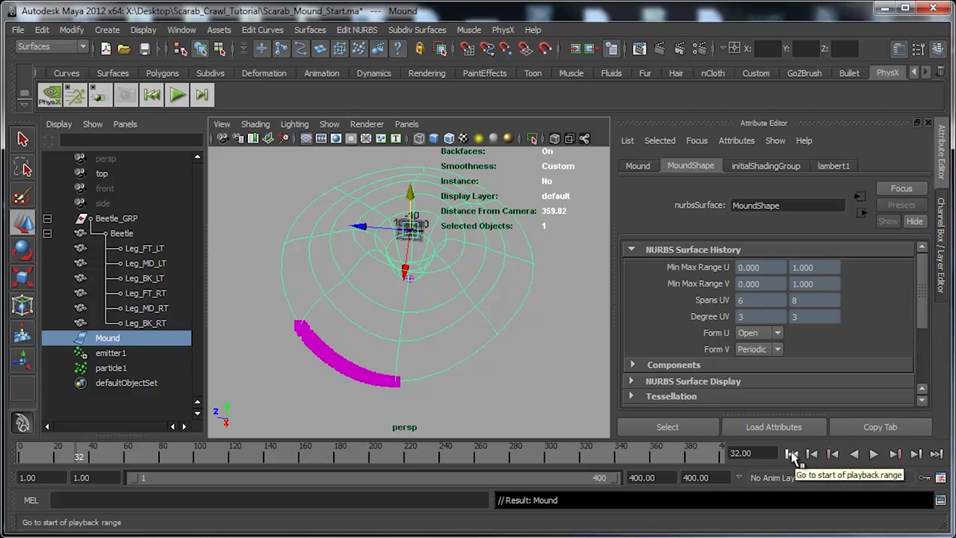
Replay the particle simulation from frame 1 to check the particle distribution around the rebuilt mound's rim, then stop playback
{"action": "left_click", "coordinate": [792, 454]}
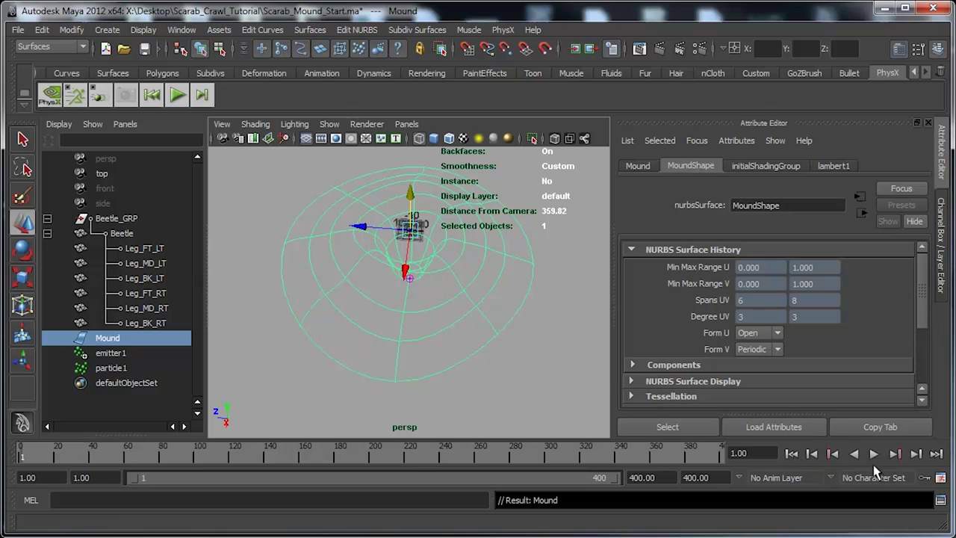
{"action": "left_click", "coordinate": [872, 453]}
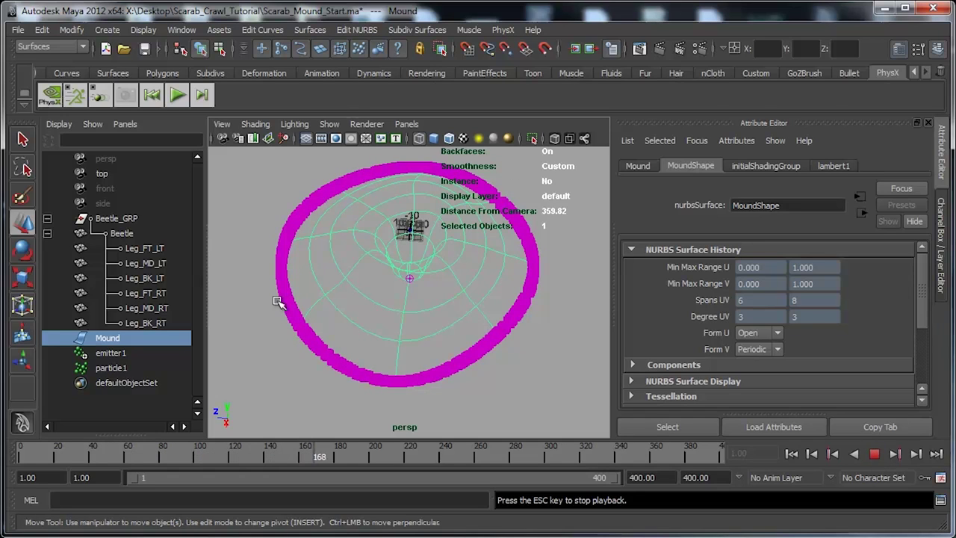
{"action": "left_click", "coordinate": [874, 453]}
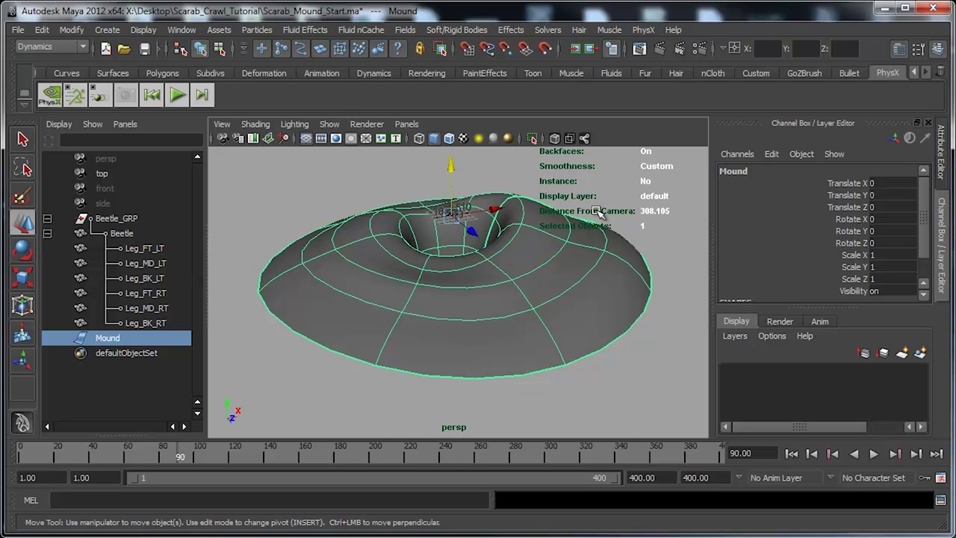
Create an Omni emitter with a rate of 100 particles/sec and lower it beneath the mound's funnel to Translate Y -75.388
{"action": "left_click", "coordinate": [257, 34]}
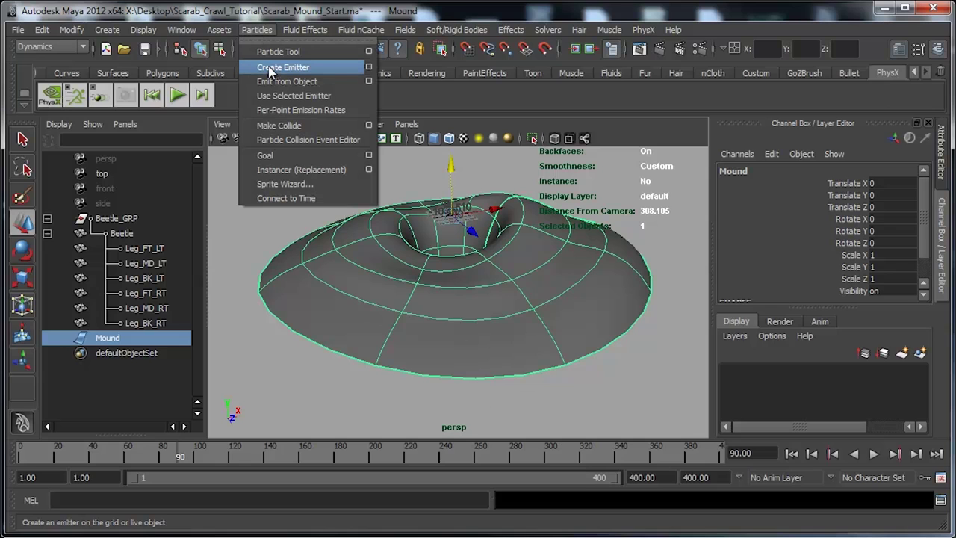
{"action": "left_click", "coordinate": [373, 68]}
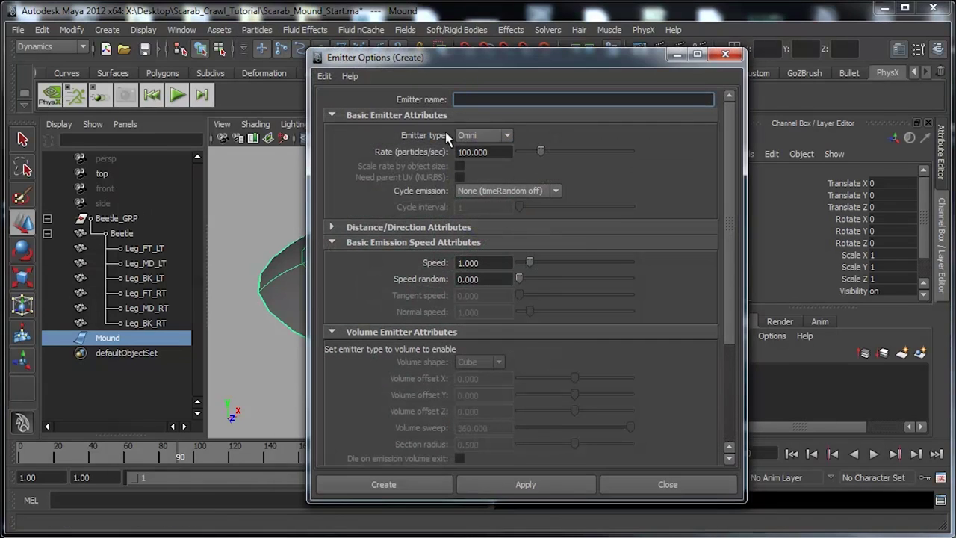
{"action": "left_click", "coordinate": [384, 484]}
{"action": "left_click_drag", "start_coordinate": [448, 166], "coordinate": [446, 316]}
{"action": "left_click_drag", "start_coordinate": [452, 373], "coordinate": [469, 280]}
Inspect the emitter's position beneath the mound's funnel and play its particle emission from frame 1
{"action": "right_click_drag", "start_coordinate": [369, 341], "coordinate": [525, 341], "text": "alt"}
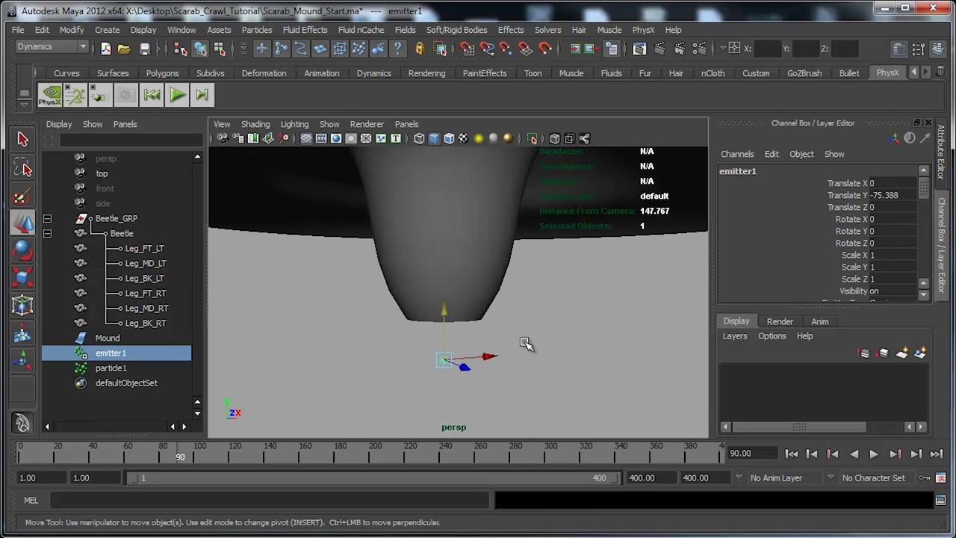
{"action": "right_click_drag", "start_coordinate": [530, 275], "coordinate": [467, 303], "text": "alt"}
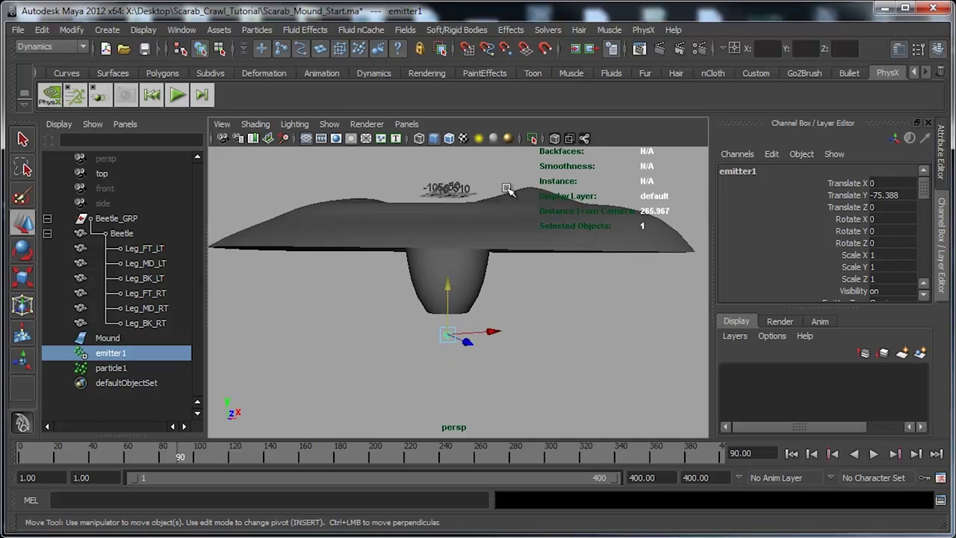
{"action": "right_click_drag", "start_coordinate": [488, 290], "coordinate": [604, 348], "text": "alt"}
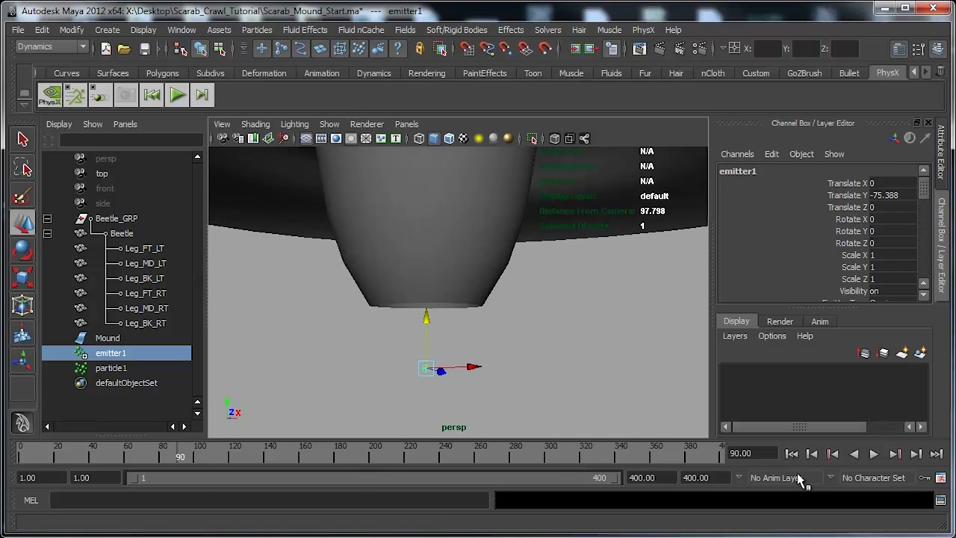
{"action": "left_click", "coordinate": [791, 454]}
{"action": "left_click", "coordinate": [873, 453]}
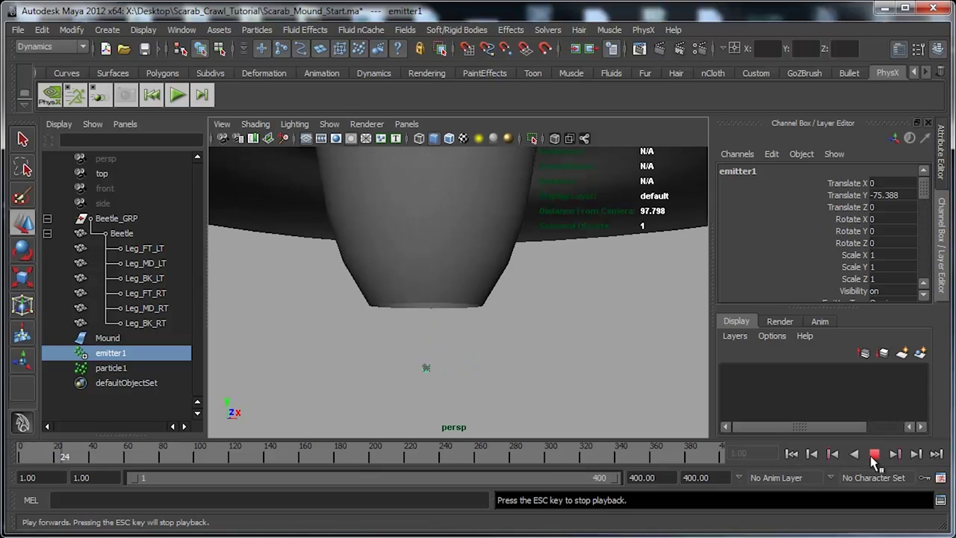
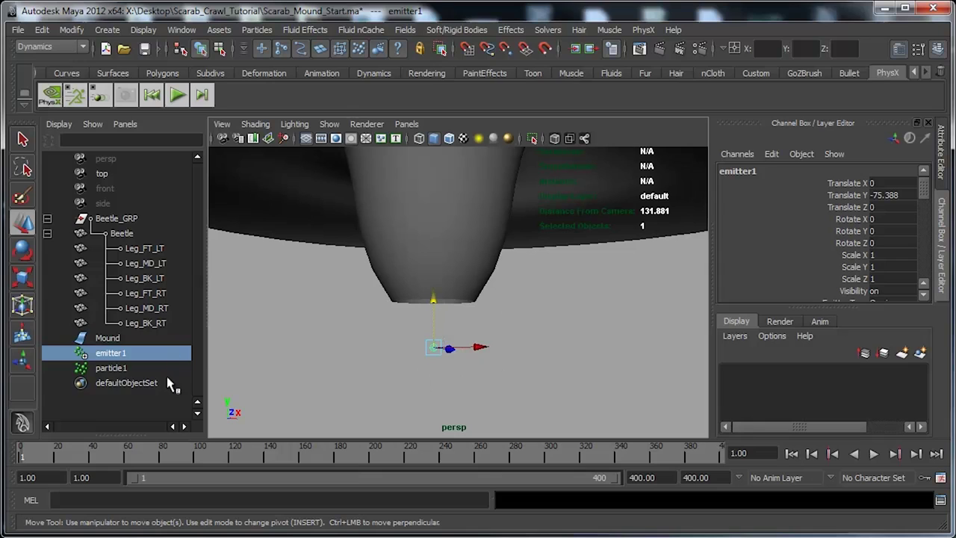
Make the Mound the goal of the particle1 object with a goal weight of 1
{"action": "left_click", "coordinate": [110, 368]}
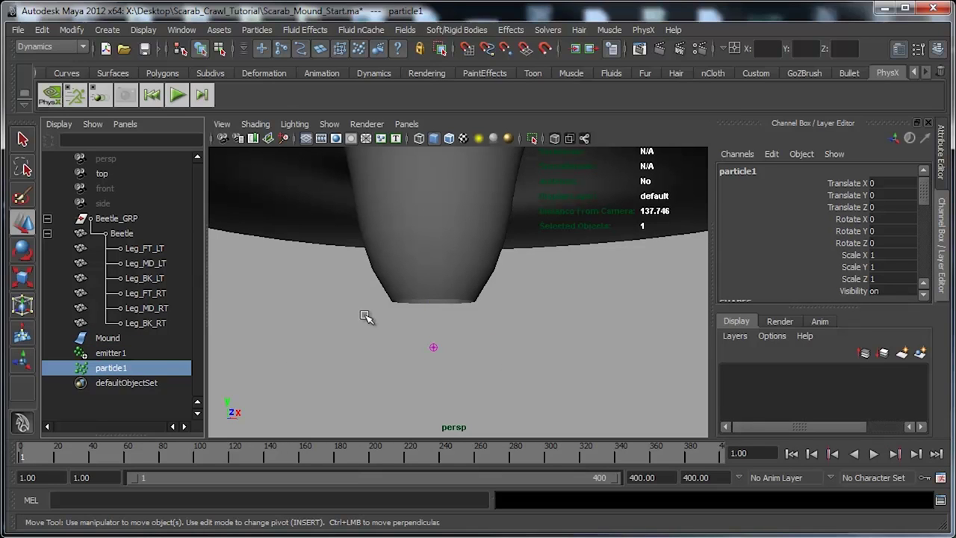
{"action": "left_click", "coordinate": [463, 225], "text": "shift"}
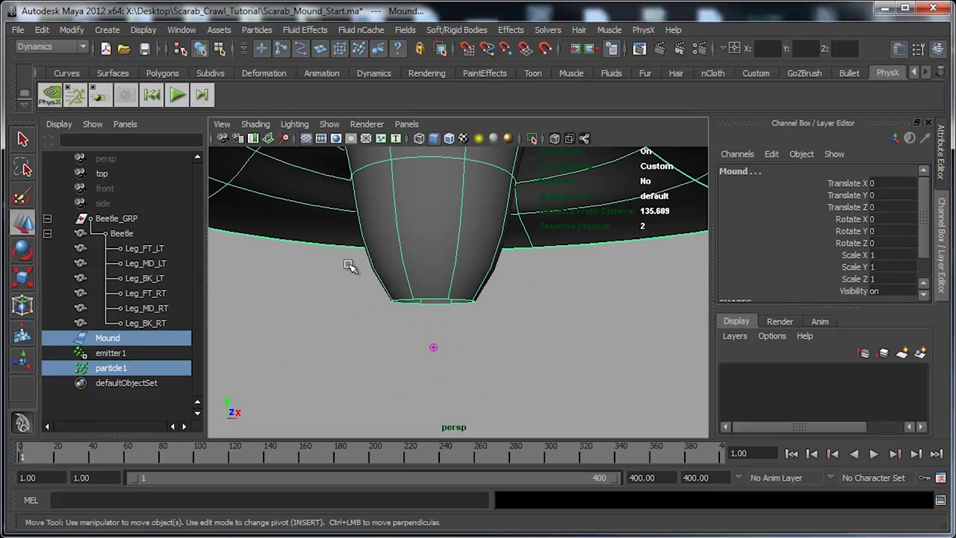
{"action": "right_click_drag", "start_coordinate": [513, 231], "coordinate": [348, 244], "text": "alt"}
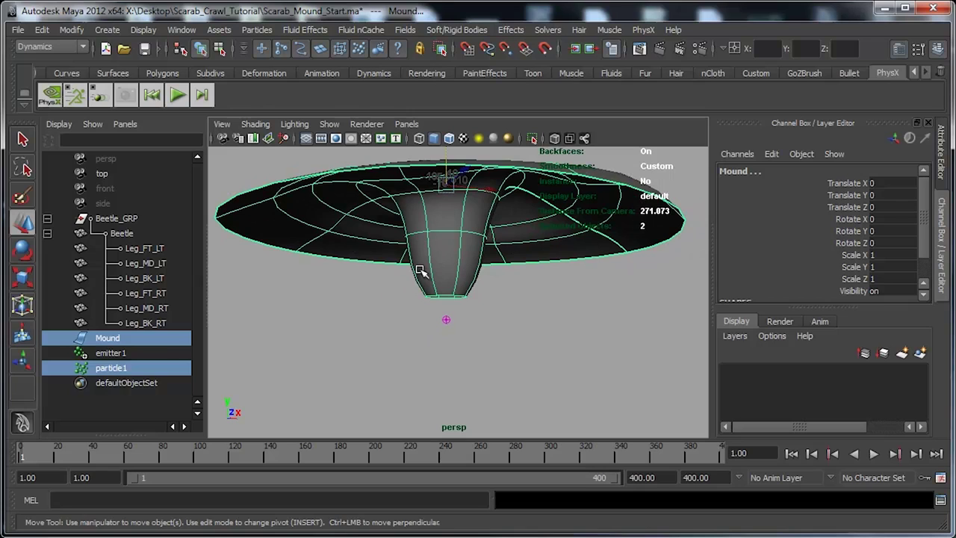
{"action": "left_click", "coordinate": [257, 31]}
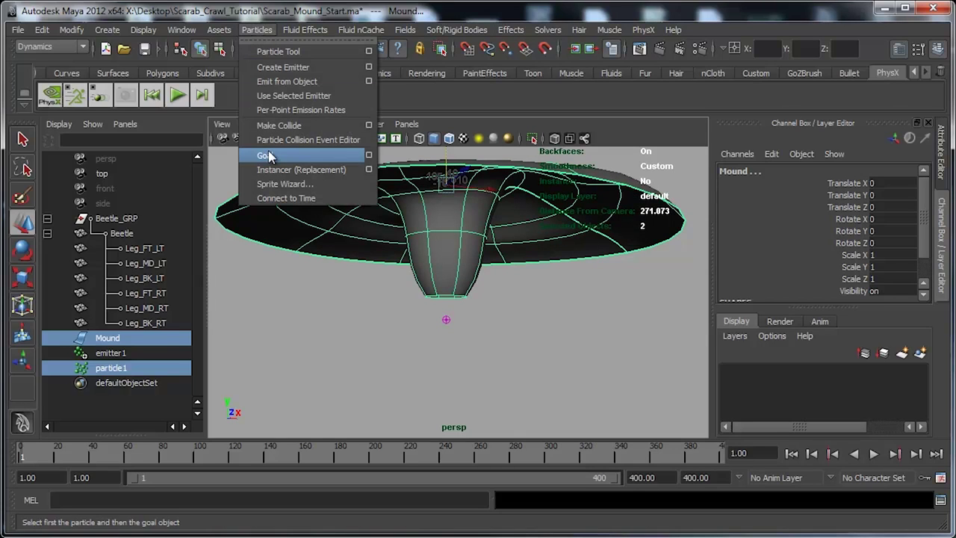
{"action": "left_click", "coordinate": [369, 156]}
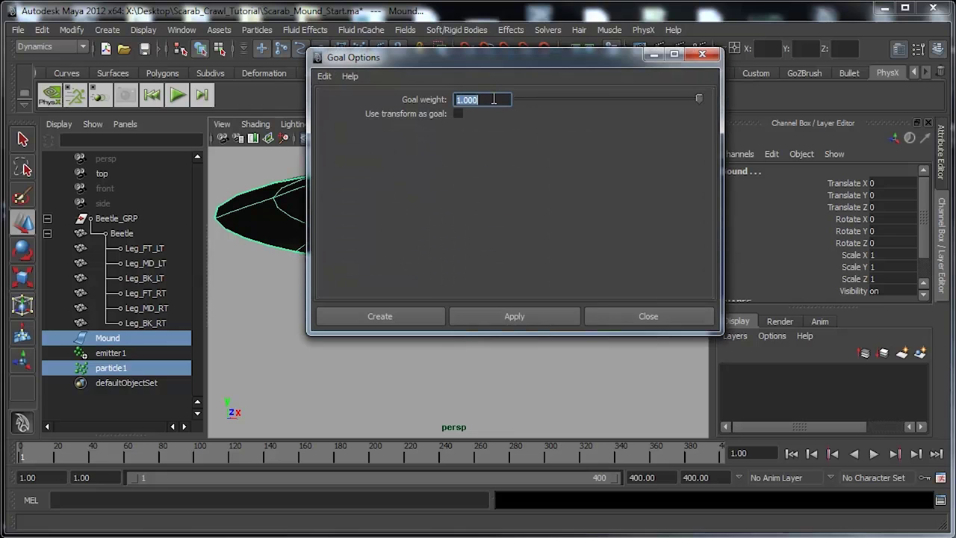
{"action": "type", "text": "0.5"}
{"action": "key", "text": "Return"}
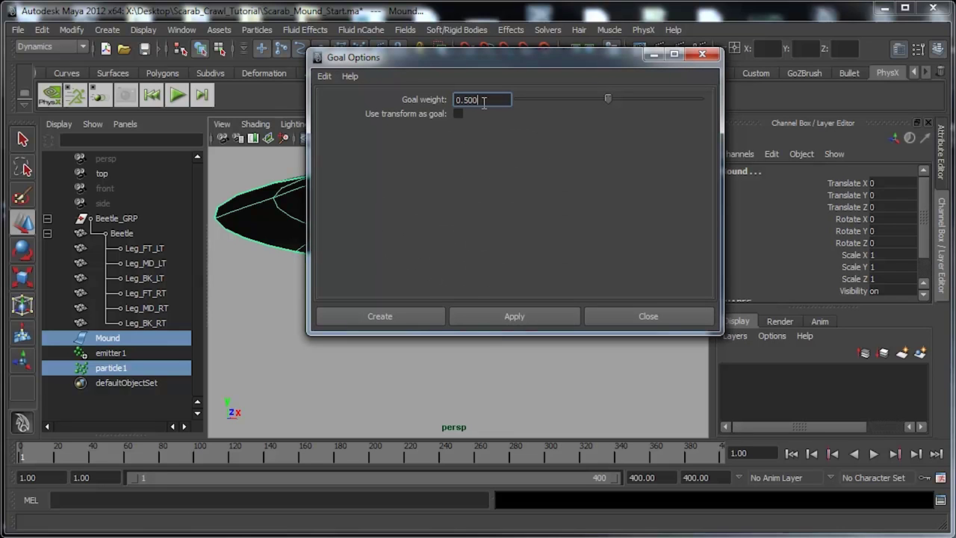
{"action": "left_click_drag", "start_coordinate": [516, 63], "coordinate": [692, 112]}
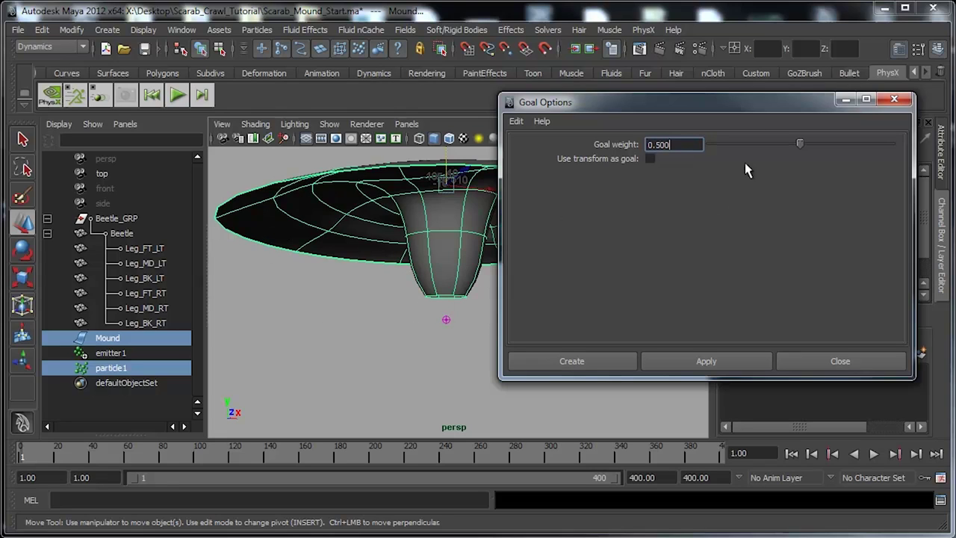
{"action": "left_click_drag", "start_coordinate": [800, 144], "coordinate": [913, 162]}
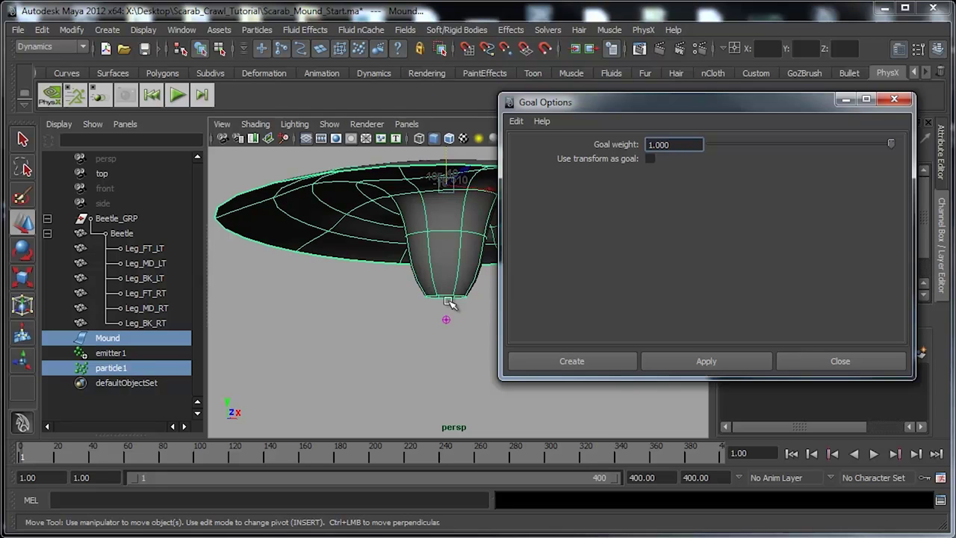
{"action": "left_click", "coordinate": [576, 360]}
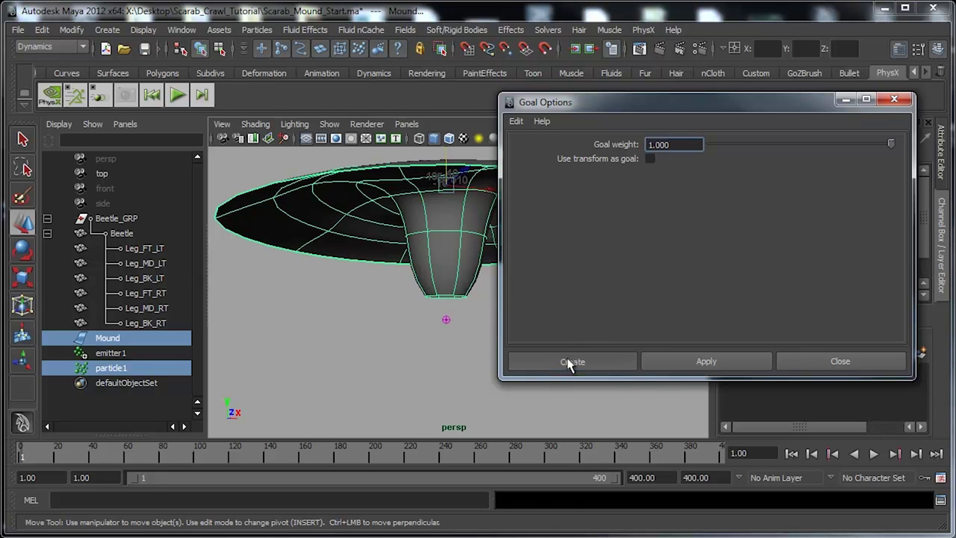
Play the particle simulation in wireframe display to check how the particles reach the mound, then stop and rewind to frame 1
{"action": "left_click_drag", "start_coordinate": [575, 360], "coordinate": [510, 293], "text": "alt"}
{"action": "scroll", "coordinate": [511, 293], "scroll_direction": "down", "scroll_amount": 3}
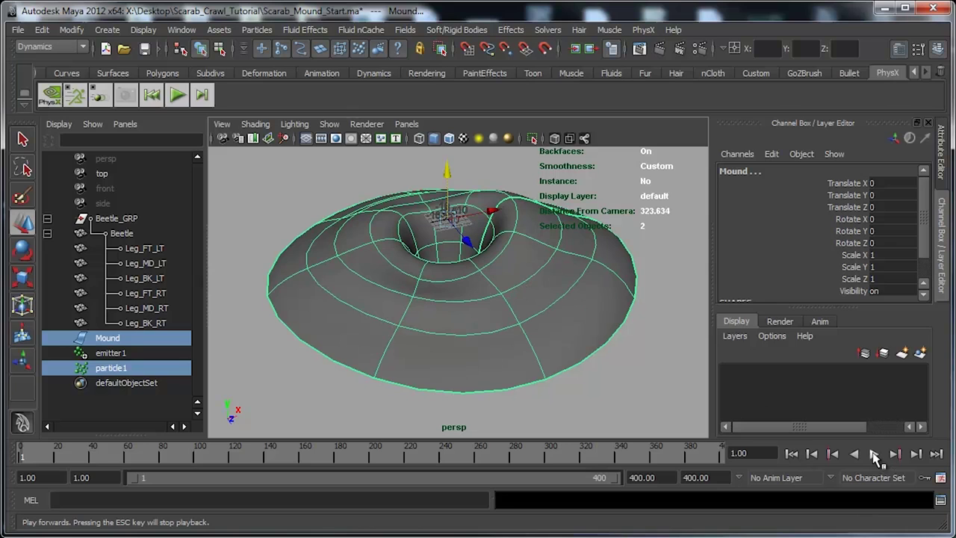
{"action": "left_click", "coordinate": [874, 454]}
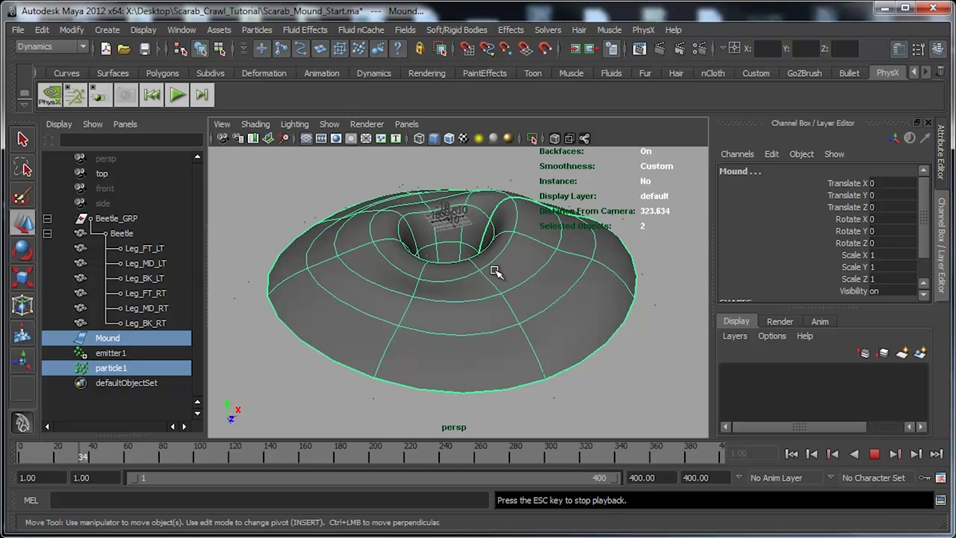
{"action": "key", "text": "4"}
{"action": "left_click_drag", "start_coordinate": [513, 263], "coordinate": [479, 259], "text": "alt"}
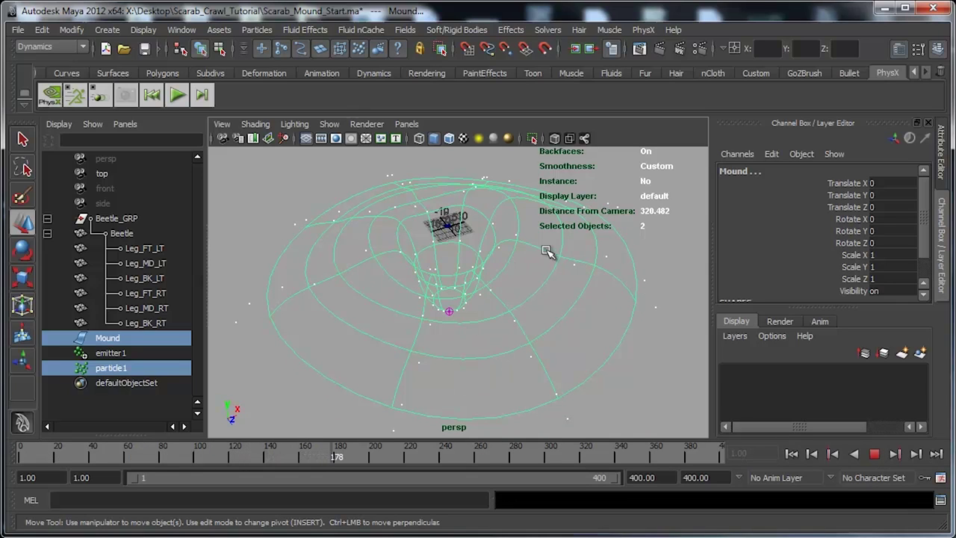
{"action": "left_click", "coordinate": [792, 453]}
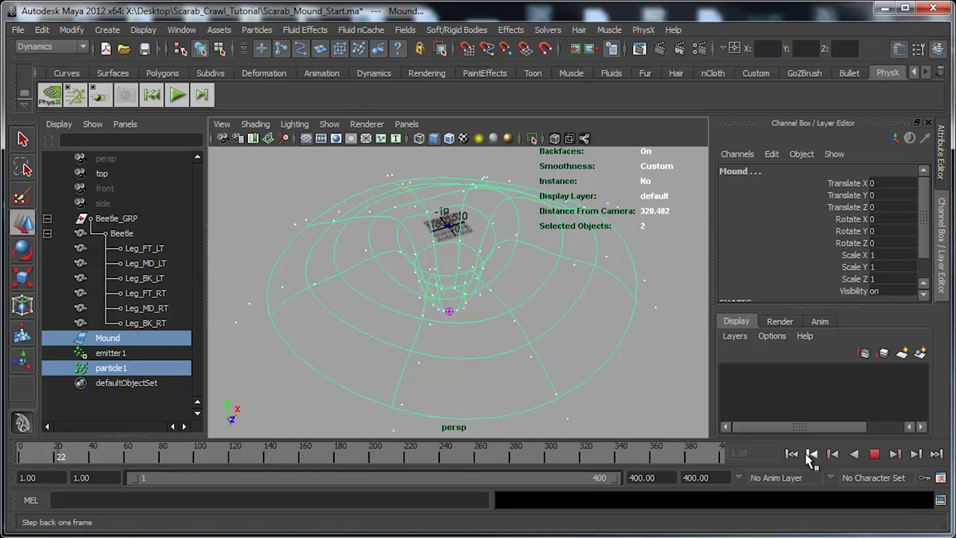
{"action": "left_click", "coordinate": [874, 454]}
{"action": "left_click", "coordinate": [792, 454]}
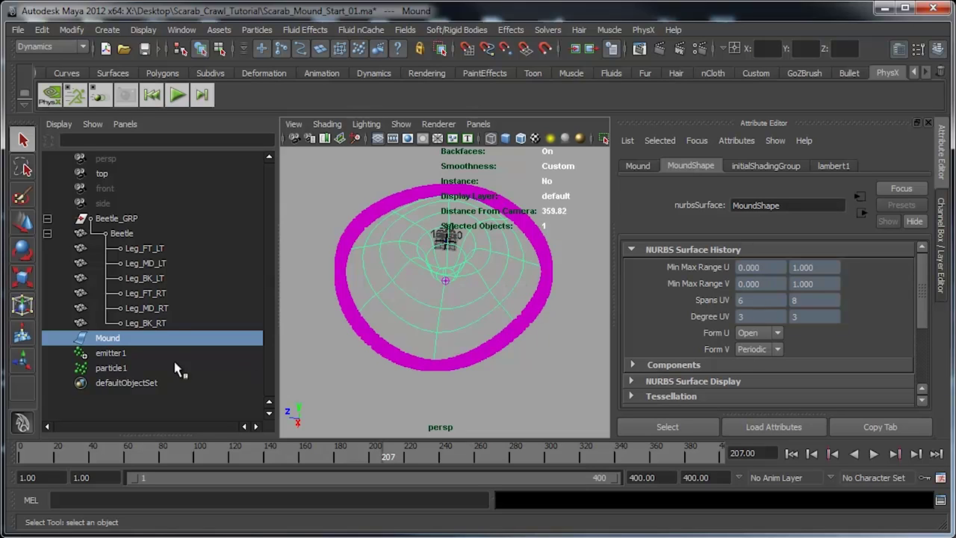
Open the expression choices for the Goal V and Goal U per-particle attributes of particleShape1
{"action": "left_click", "coordinate": [111, 368]}
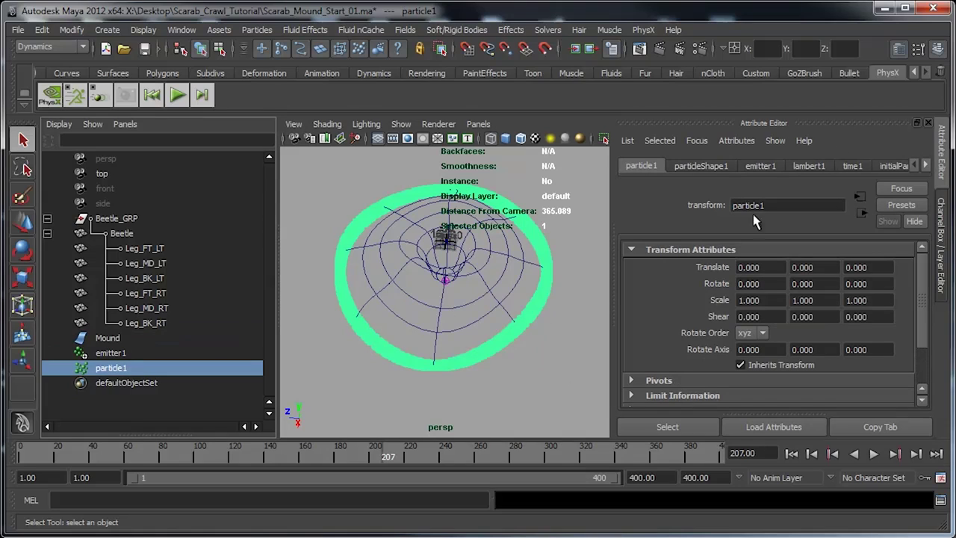
{"action": "left_click", "coordinate": [703, 166]}
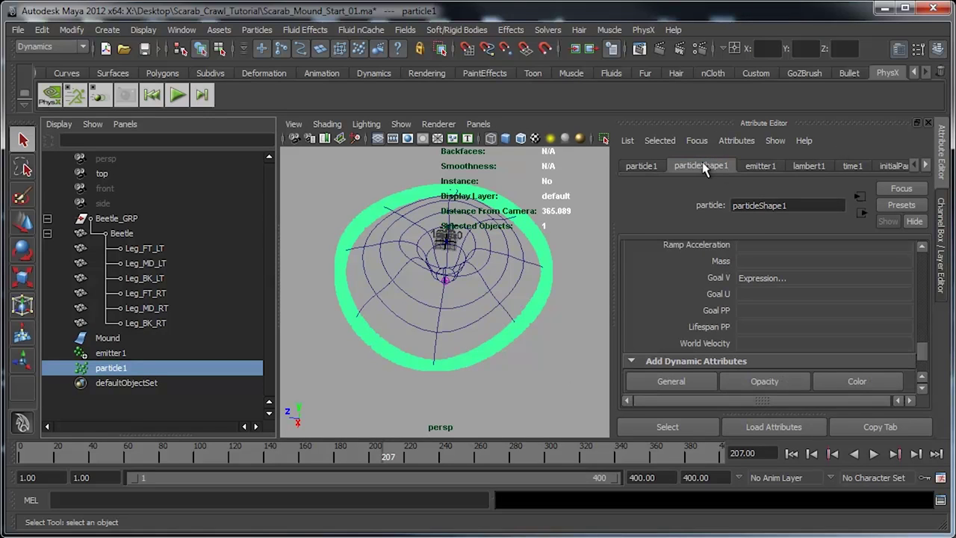
{"action": "right_click", "coordinate": [756, 280]}
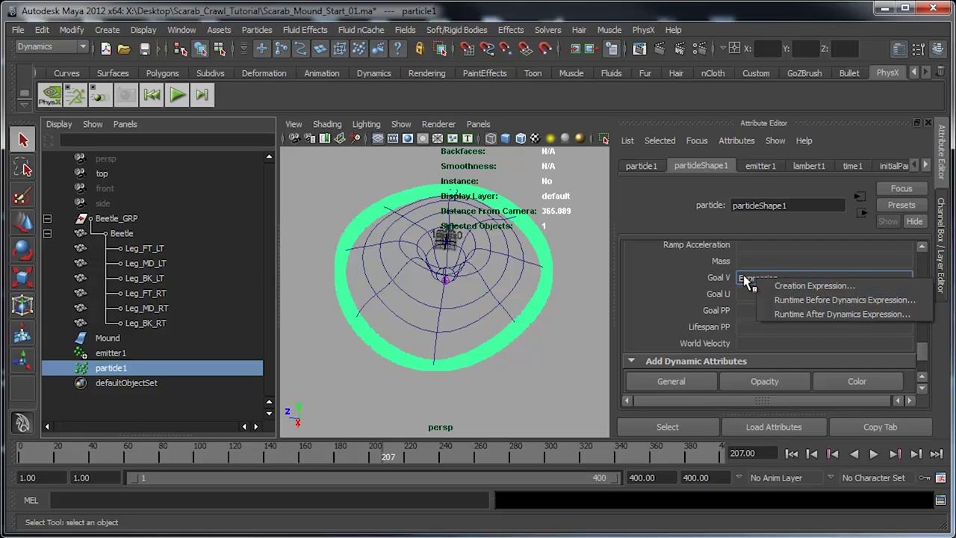
{"action": "left_click", "coordinate": [653, 282]}
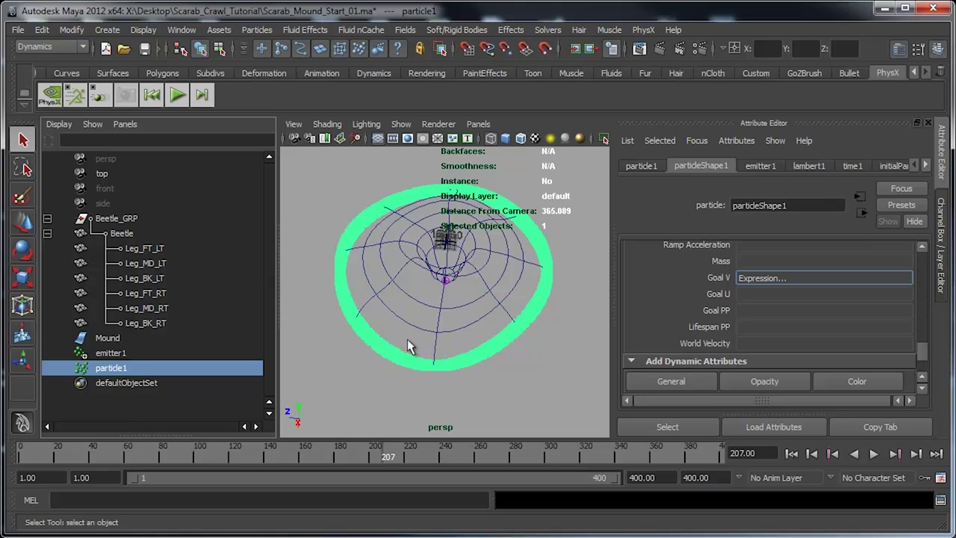
{"action": "right_click", "coordinate": [753, 295]}
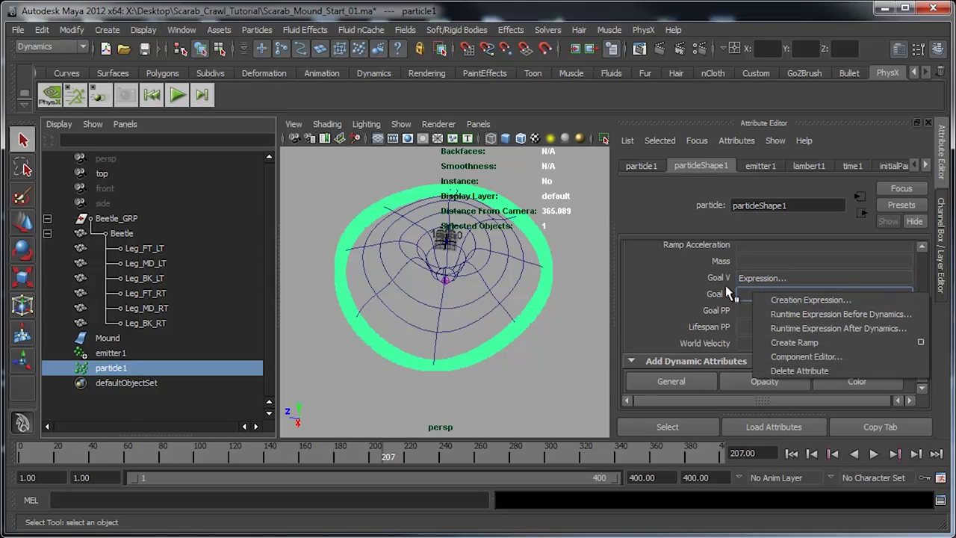
{"action": "left_click", "coordinate": [751, 300]}
{"action": "right_click", "coordinate": [754, 296]}
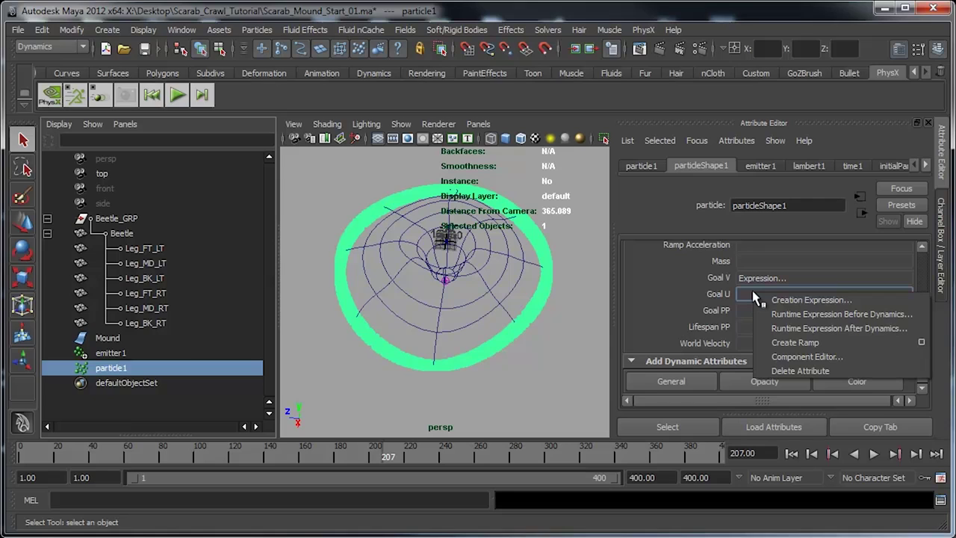